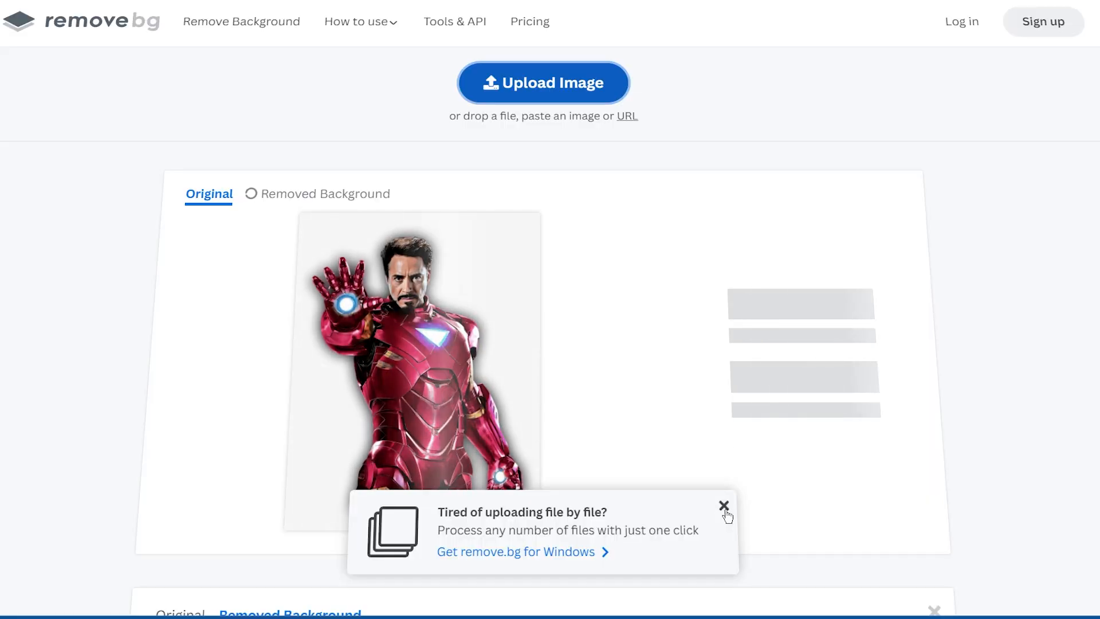
Dismiss the remove.bg for Windows promotion that overlaps the uploaded Iron Man image.
{"action": "left_click", "coordinate": [725, 509]}
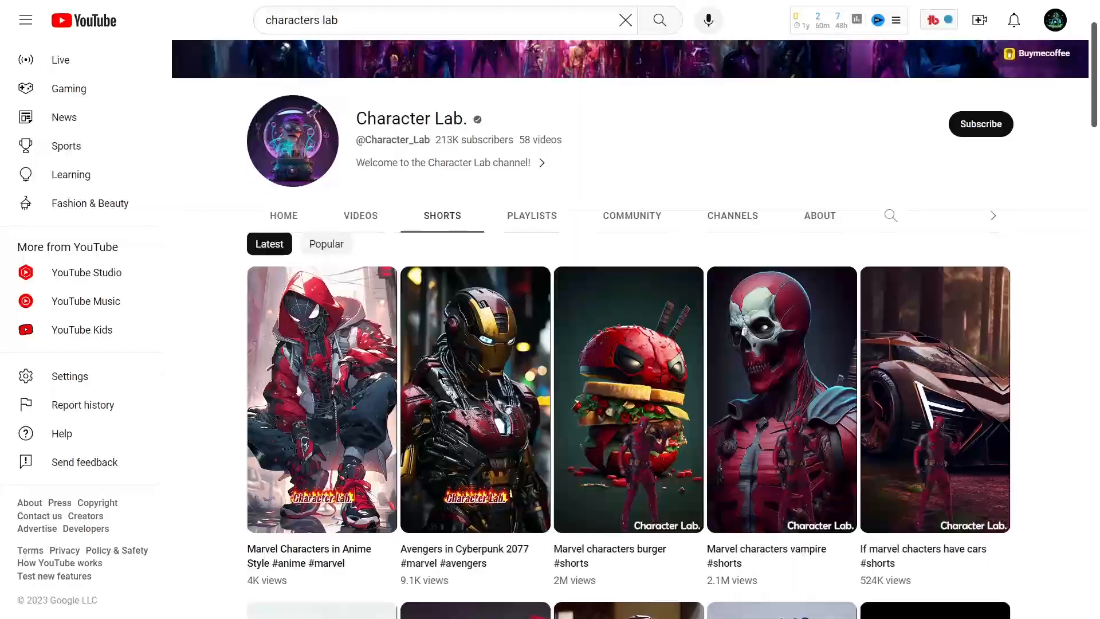
Look through the Shorts of the Character Lab channel on YouTube and open one of them.
{"action": "scroll", "coordinate": [439, 378], "scroll_direction": "down", "scroll_amount": 3}
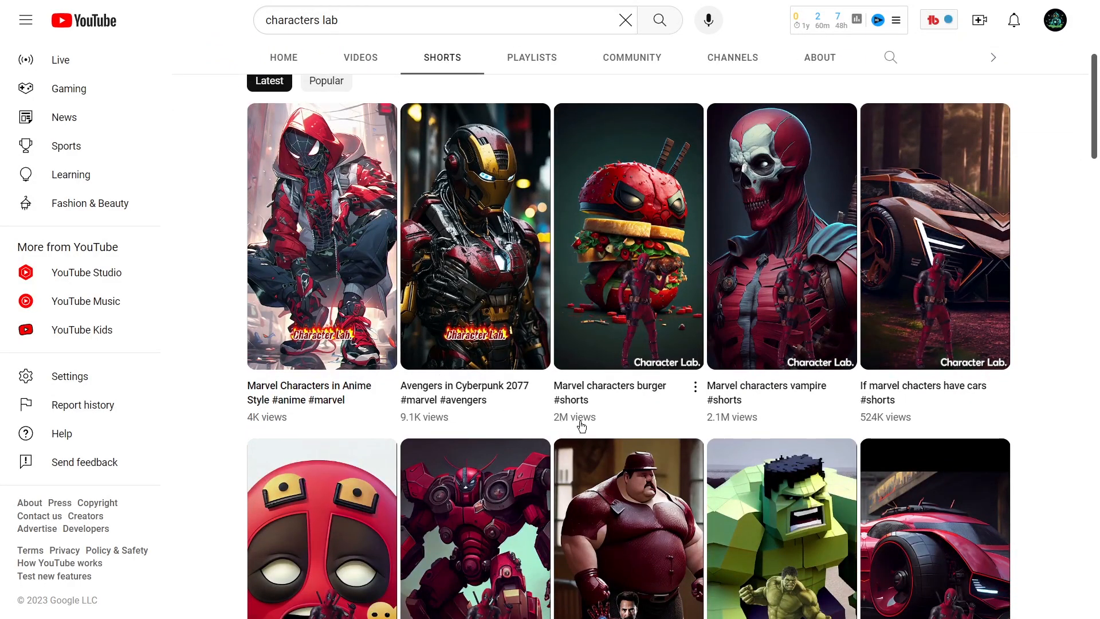
{"action": "scroll", "coordinate": [909, 424], "scroll_direction": "down", "scroll_amount": 5}
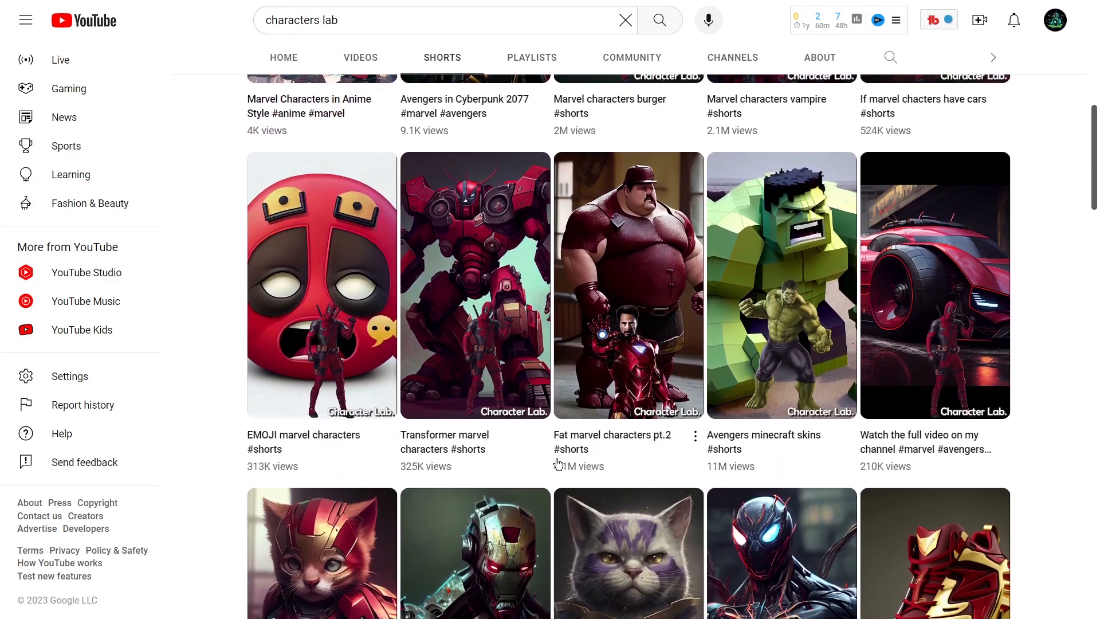
{"action": "scroll", "coordinate": [773, 476], "scroll_direction": "down", "scroll_amount": 4}
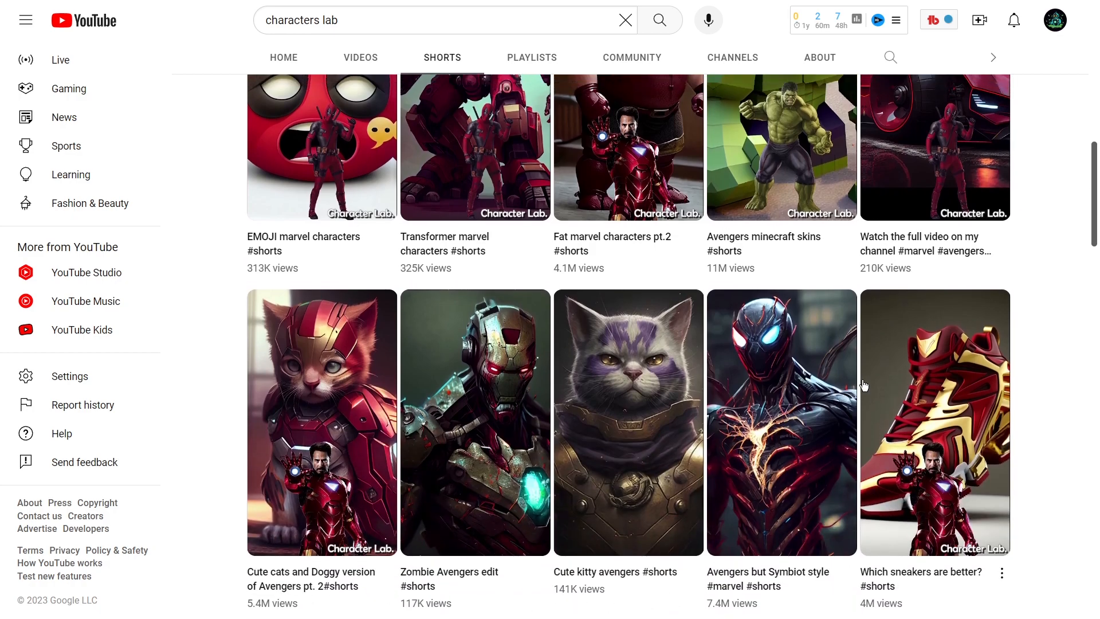
{"action": "scroll", "coordinate": [621, 469], "scroll_direction": "up", "scroll_amount": 8}
{"action": "left_click", "coordinate": [760, 301]}
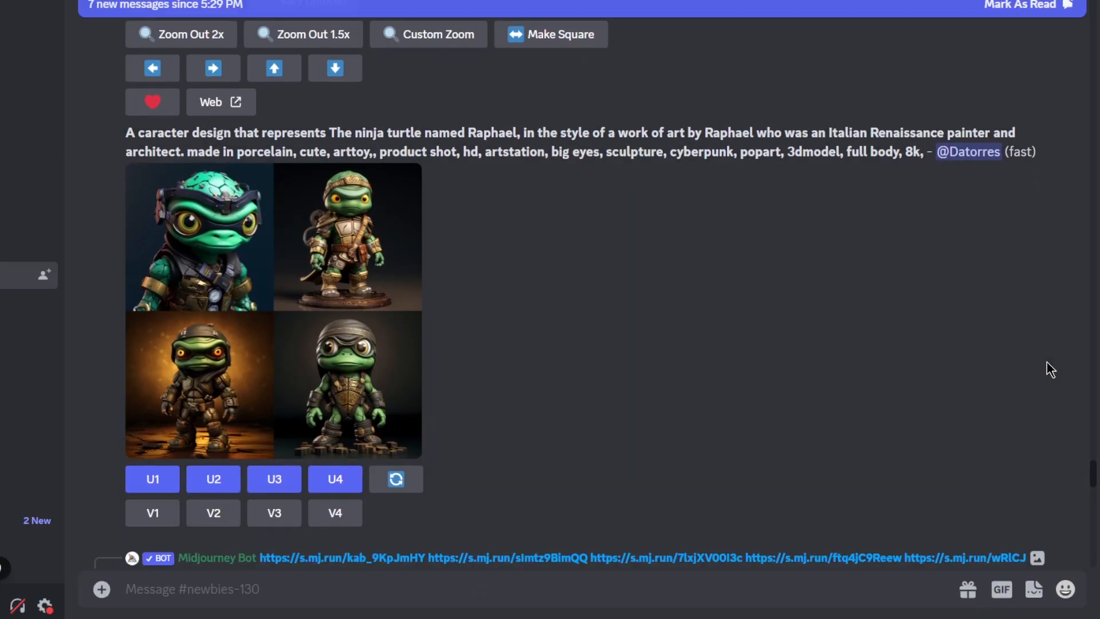
Look over the Midjourney channel on Discord and the Leonardo.Ai home page as AI image generators.
{"action": "scroll", "coordinate": [1046, 362], "scroll_direction": "down", "scroll_amount": 5}
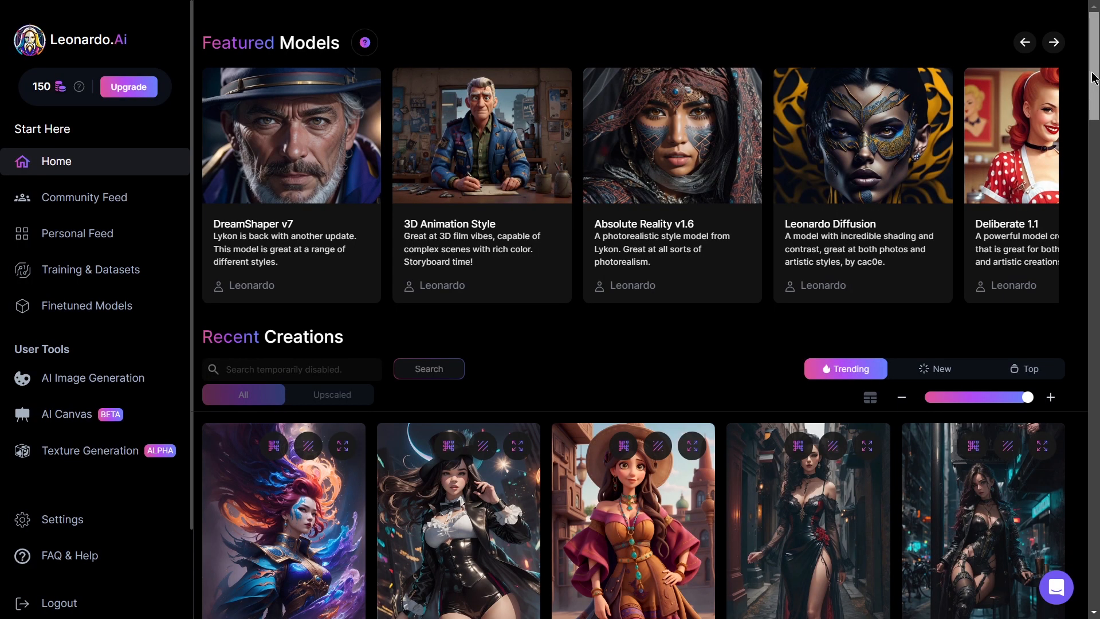
{"action": "left_click_drag", "start_coordinate": [1094, 78], "coordinate": [1093, 189]}
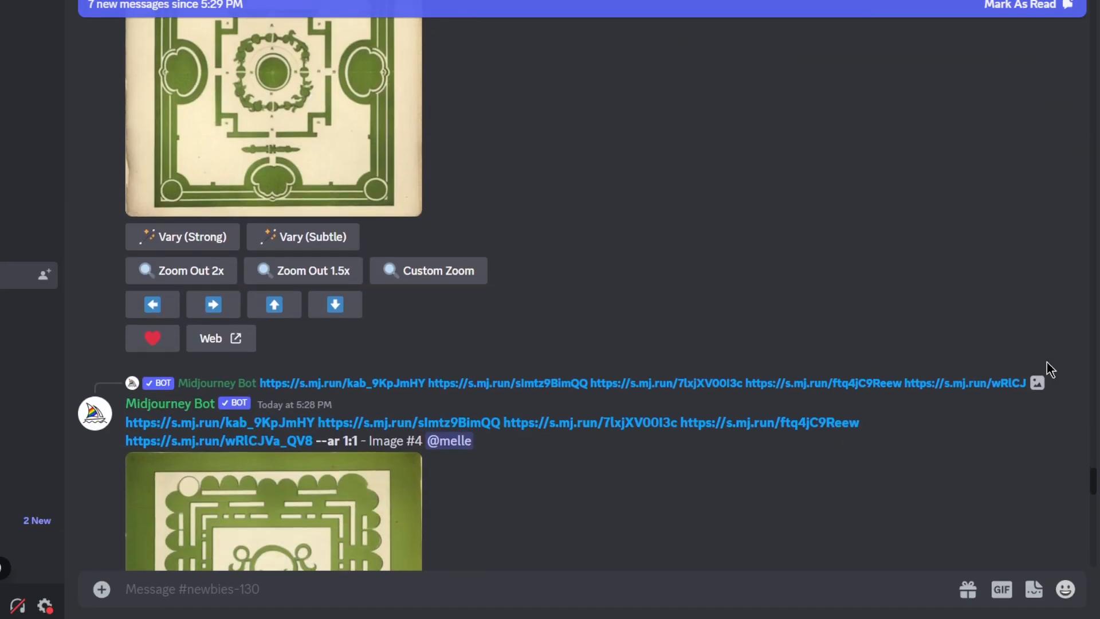
In Discord's #newbies-130 channel, submit the /imagine prompt "a fat Iron Man from Marvel, realistic, full body, HD --ar 2:3".
{"action": "scroll", "coordinate": [1047, 362], "scroll_direction": "up", "scroll_amount": 3}
{"action": "scroll", "coordinate": [1047, 362], "scroll_direction": "down", "scroll_amount": 15}
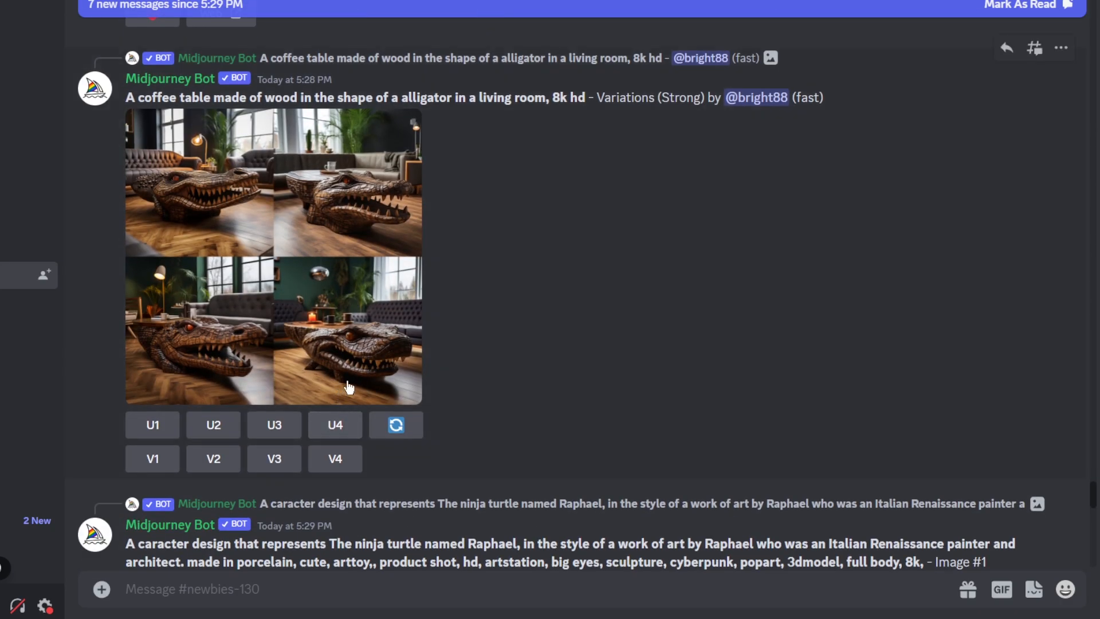
{"action": "scroll", "coordinate": [504, 432], "scroll_direction": "down", "scroll_amount": 20}
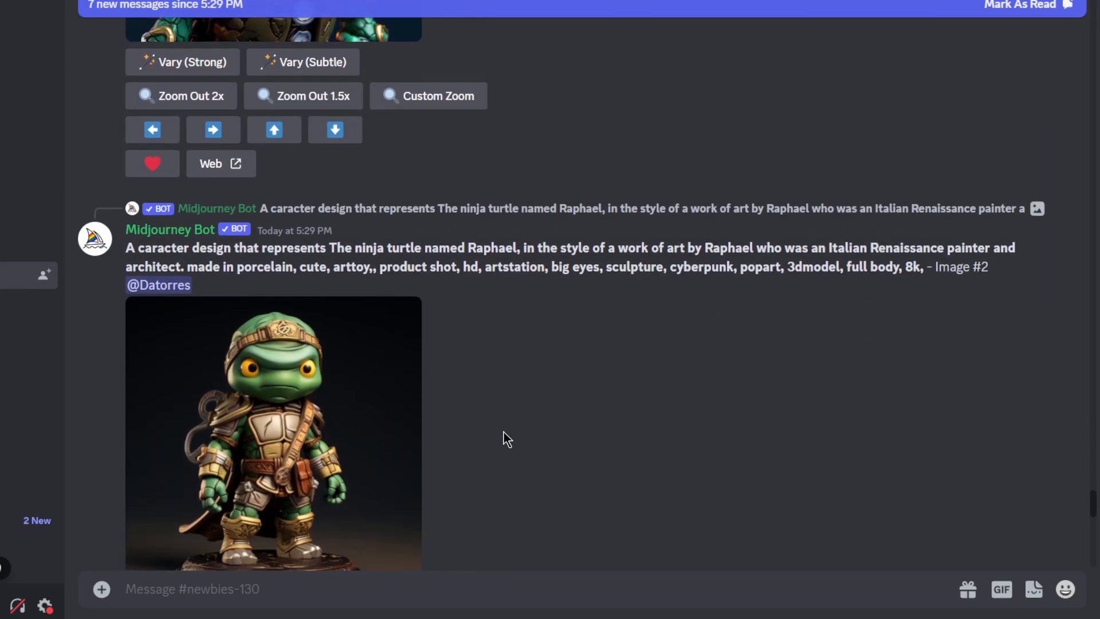
{"action": "scroll", "coordinate": [504, 432], "scroll_direction": "down", "scroll_amount": 15}
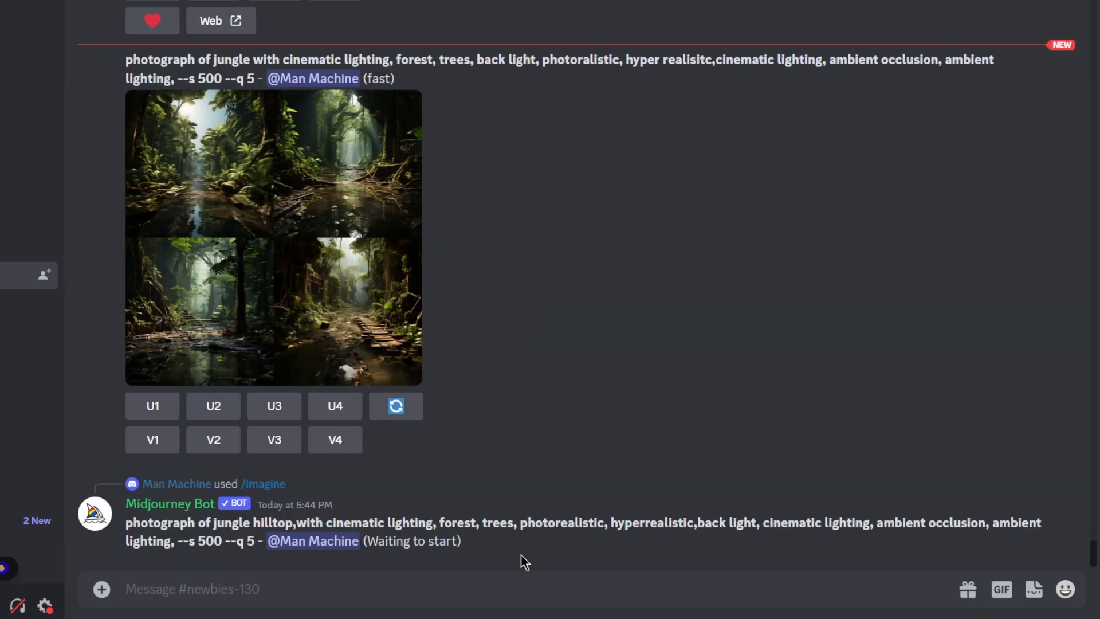
{"action": "type", "text": "/imagine"}
{"action": "key", "text": "Tab"}
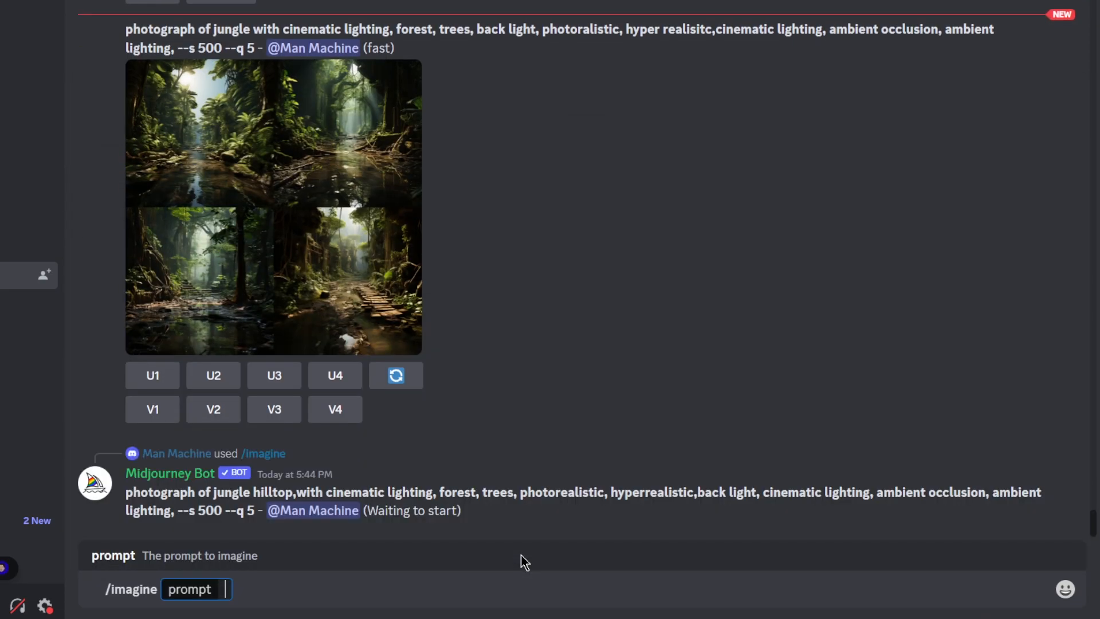
{"action": "type", "text": "a"}
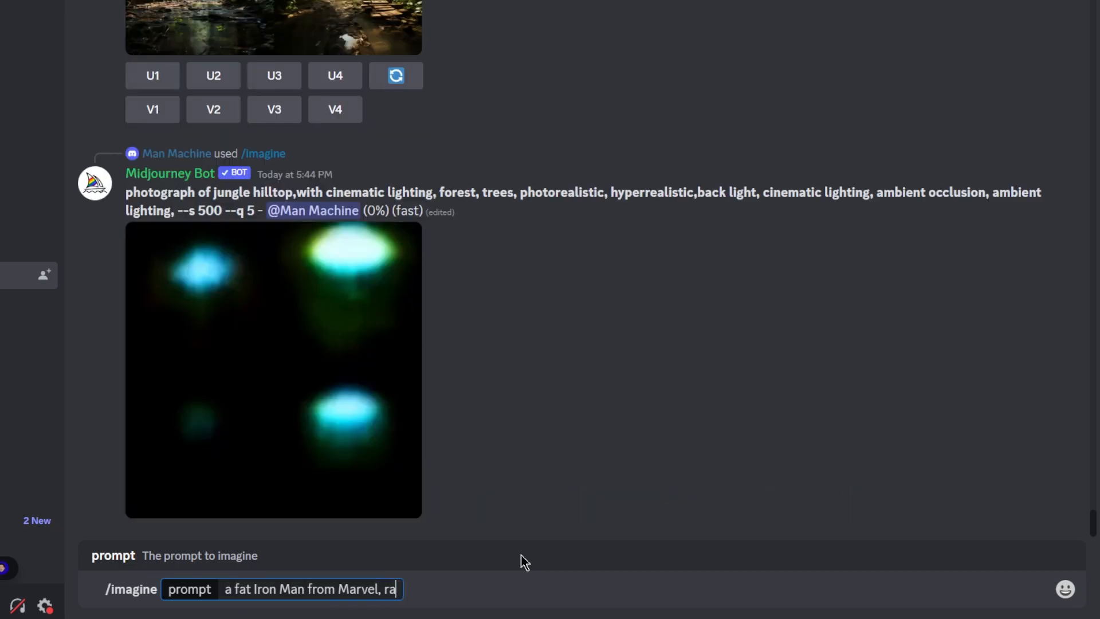
{"action": "type", "text": " fat Iron Man from Marvel, realistic, full body, HD -"}
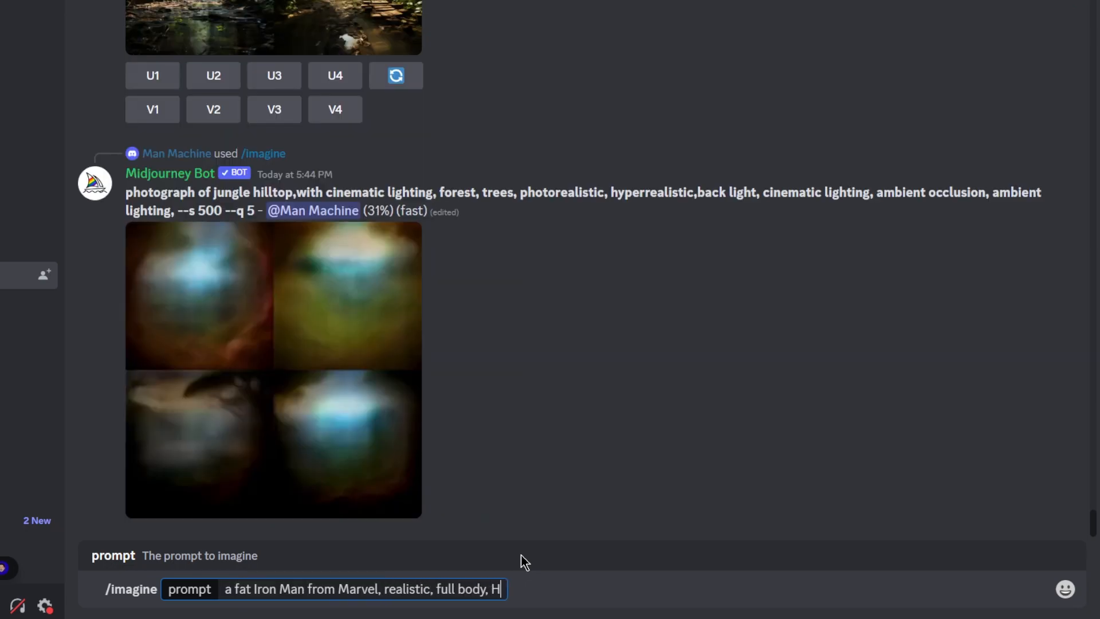
{"action": "type", "text": "-ar 2:3"}
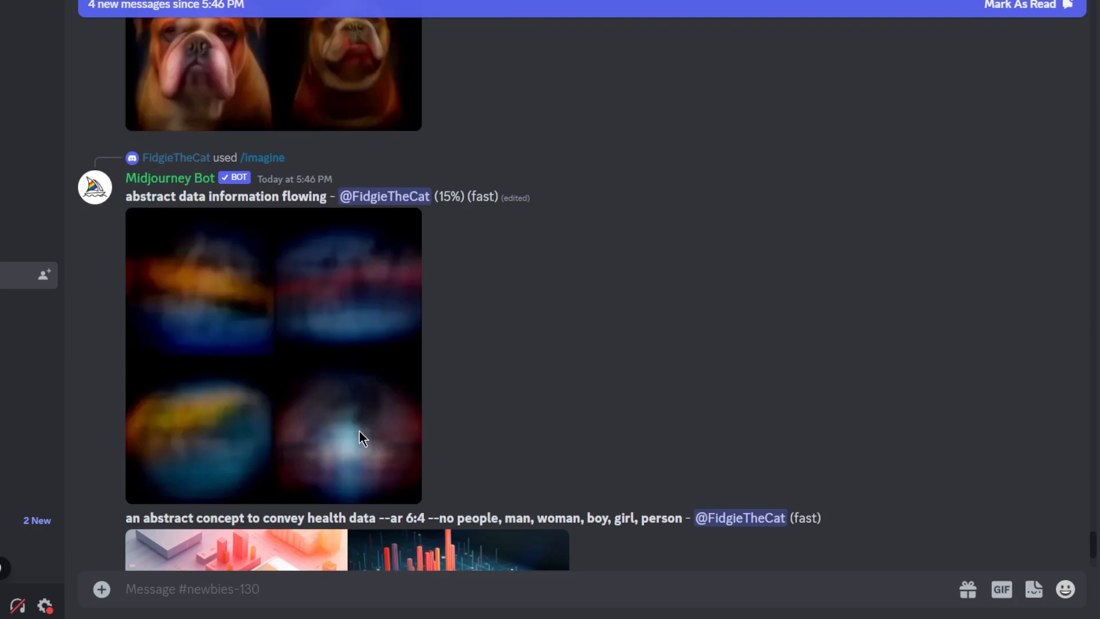
Find the upscaled fat Iron Man picture (Image #2) in the channel, enlarge it and save it to the computer.
{"action": "scroll", "coordinate": [359, 431], "scroll_direction": "down", "scroll_amount": 9}
{"action": "scroll", "coordinate": [182, 342], "scroll_direction": "up", "scroll_amount": 5}
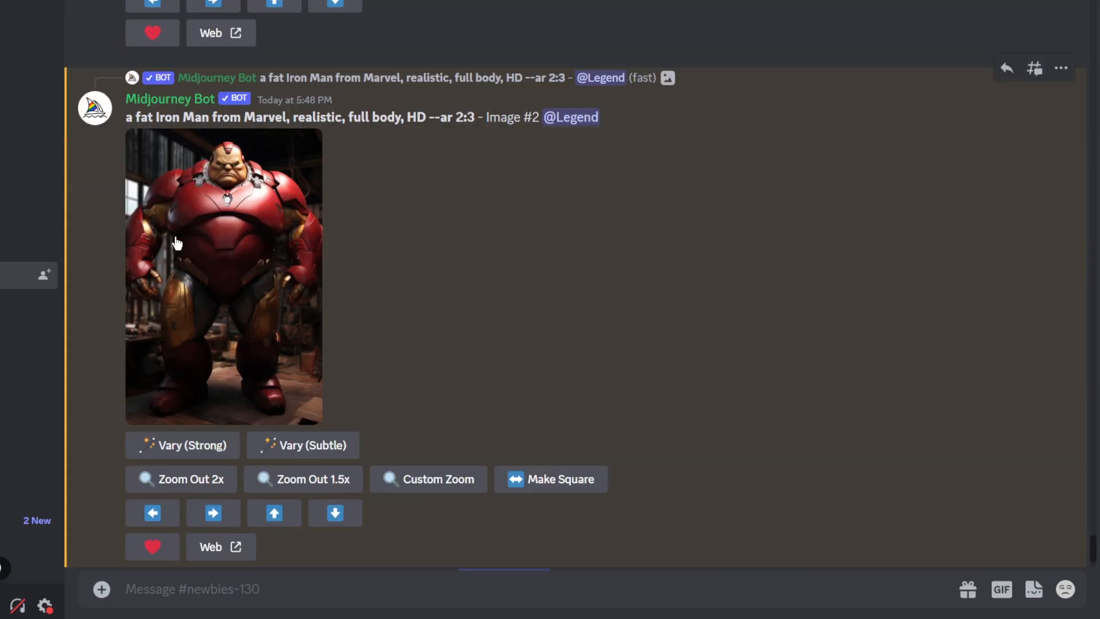
{"action": "left_click", "coordinate": [177, 243]}
{"action": "right_click", "coordinate": [449, 270]}
{"action": "left_click", "coordinate": [480, 322]}
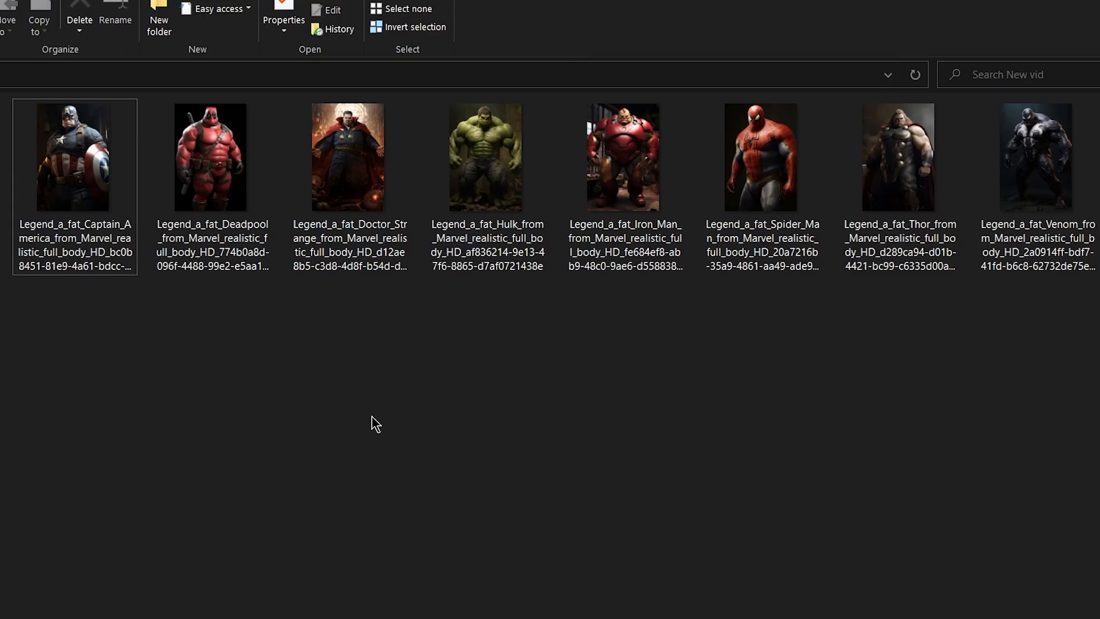
Select all the generated fat Marvel character images in the New vid folder.
{"action": "left_click_drag", "start_coordinate": [82, 337], "coordinate": [1097, 100]}
{"action": "key", "text": "Return"}
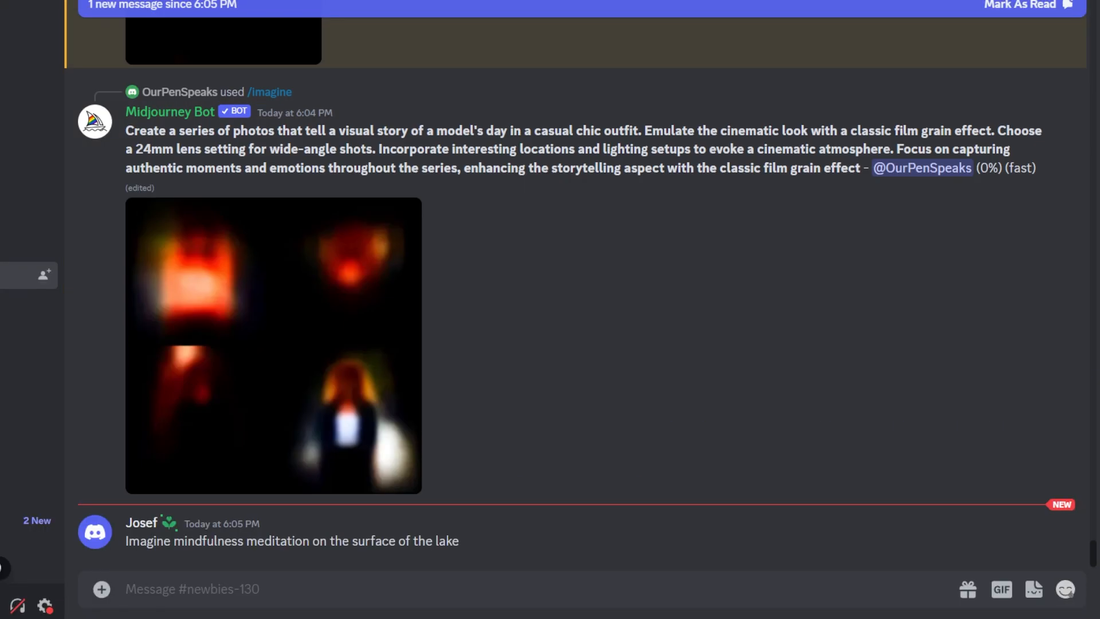
{"action": "scroll", "coordinate": [321, 372], "scroll_direction": "up", "scroll_amount": 5}
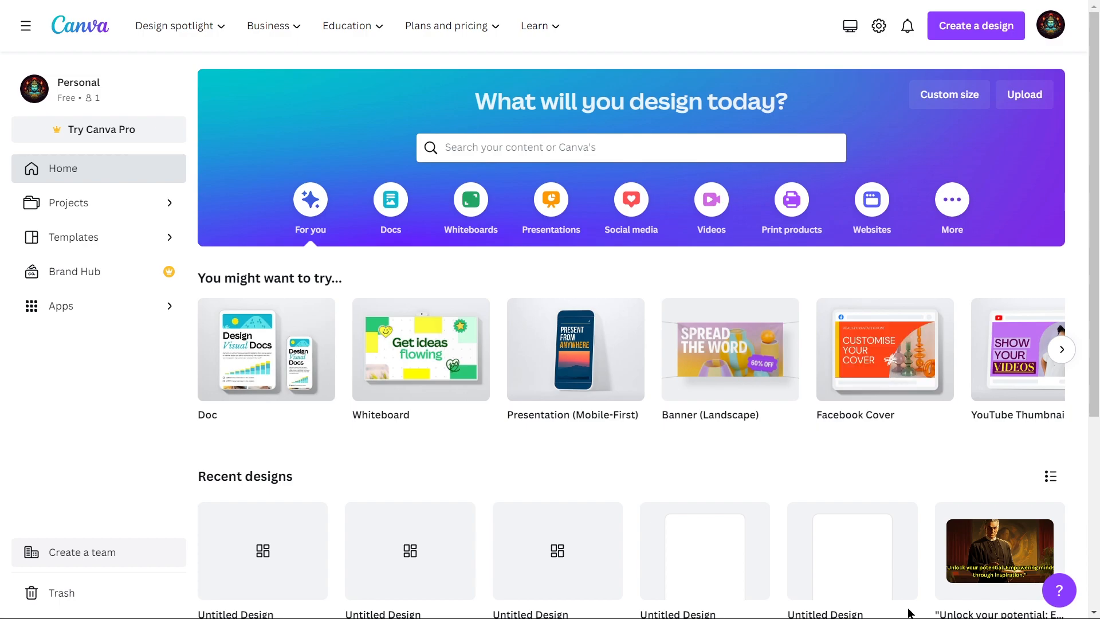
In Canva, create a blank Presentation (Mobile-First) design and start uploading image files to it.
{"action": "scroll", "coordinate": [670, 348], "scroll_direction": "down", "scroll_amount": 3}
{"action": "scroll", "coordinate": [669, 348], "scroll_direction": "up", "scroll_amount": 3}
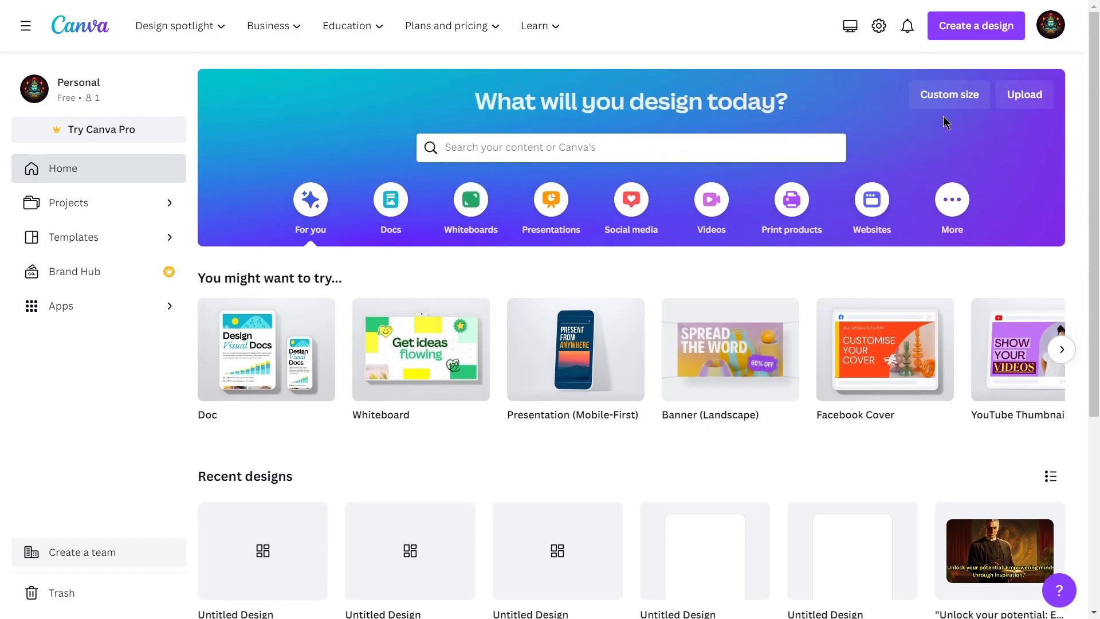
{"action": "left_click", "coordinate": [974, 26]}
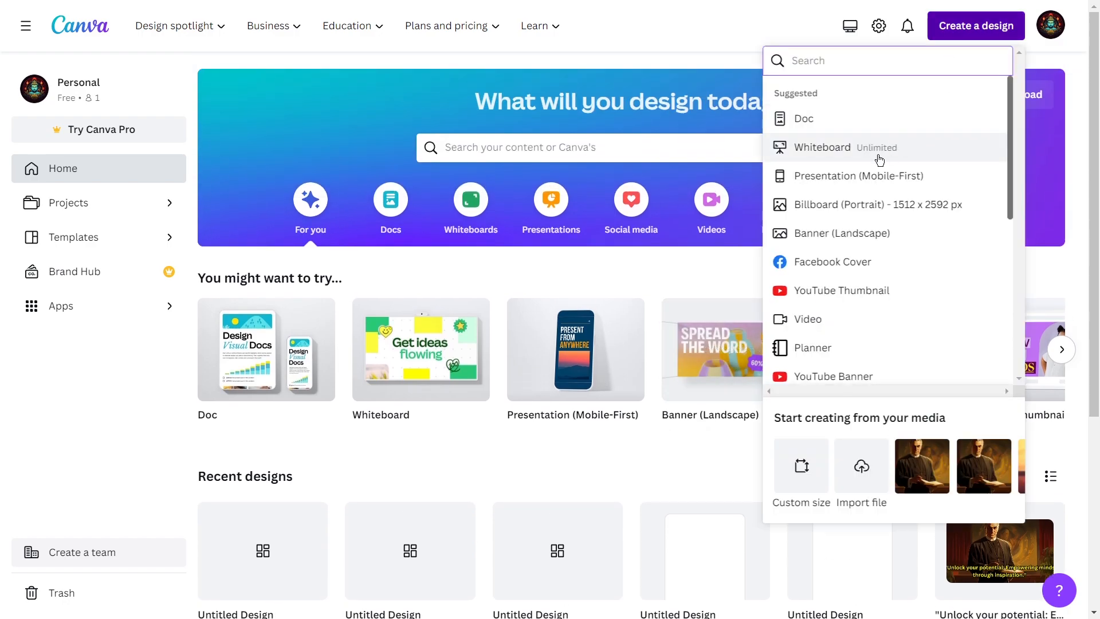
{"action": "left_click", "coordinate": [877, 175]}
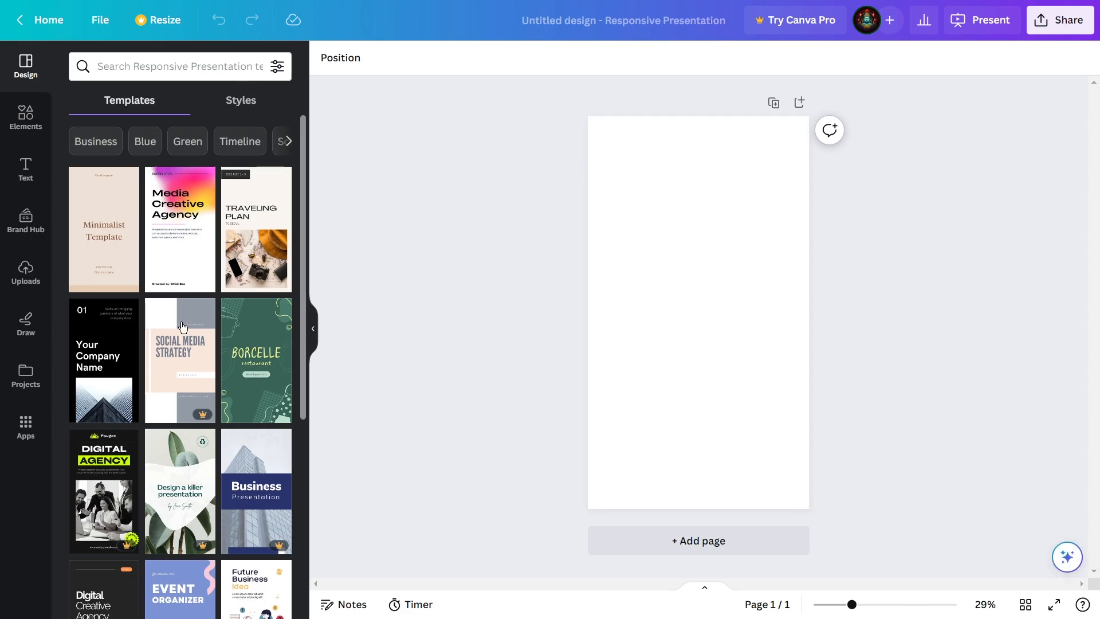
{"action": "left_click", "coordinate": [19, 275]}
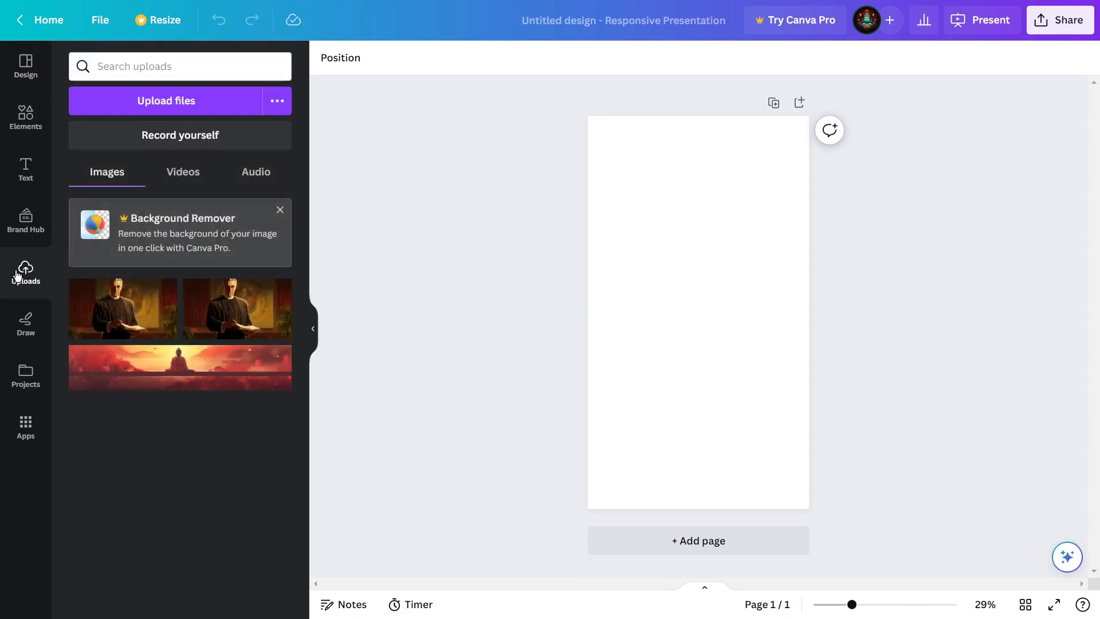
{"action": "left_click", "coordinate": [181, 107]}
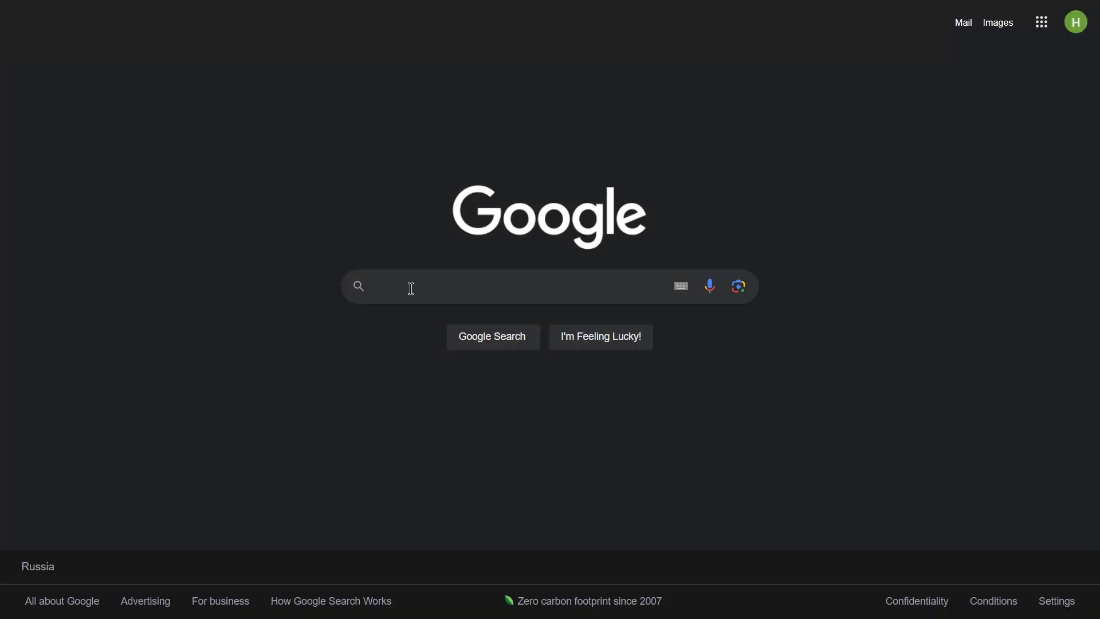
Search Google Images for "Hulk full body" and pick one of the picture results.
{"action": "left_click", "coordinate": [381, 290]}
{"action": "type", "text": "Hul"}
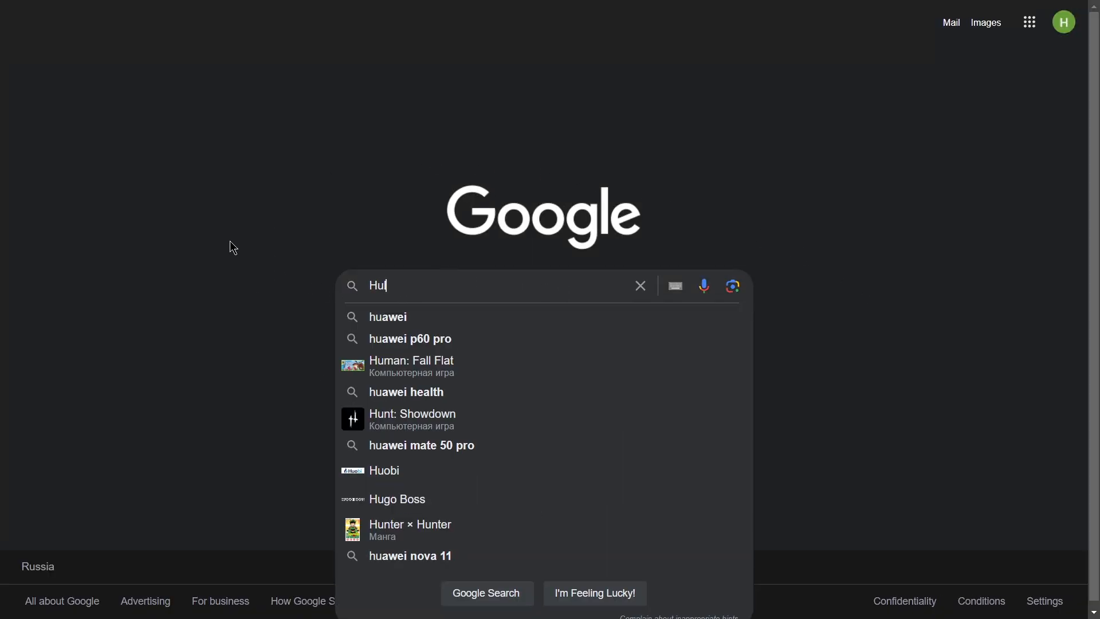
{"action": "type", "text": "k full body"}
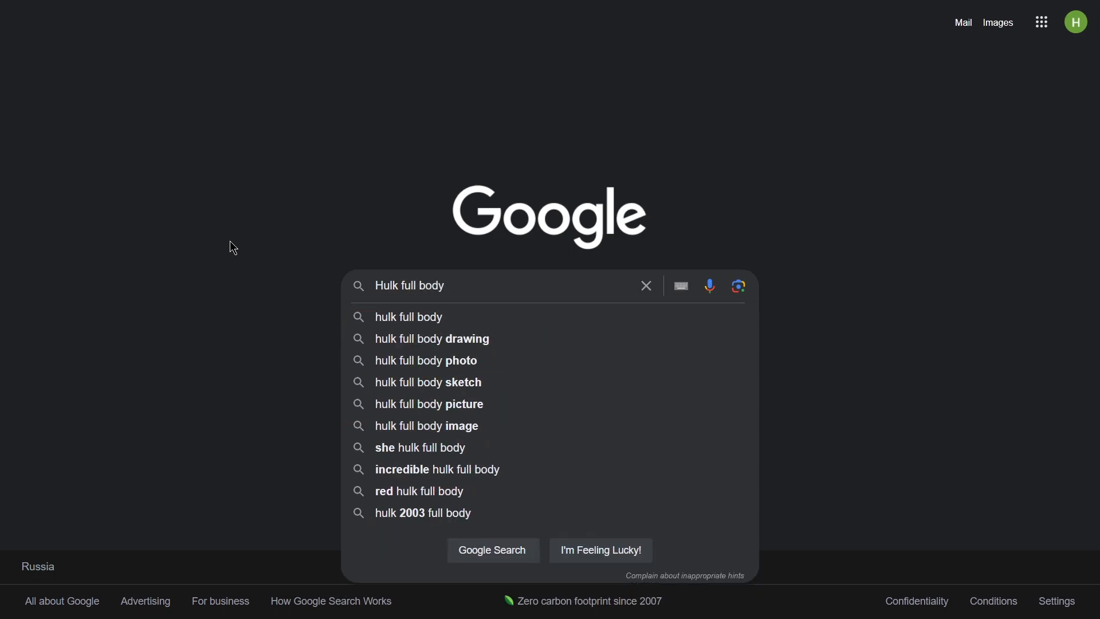
{"action": "key", "text": "Return"}
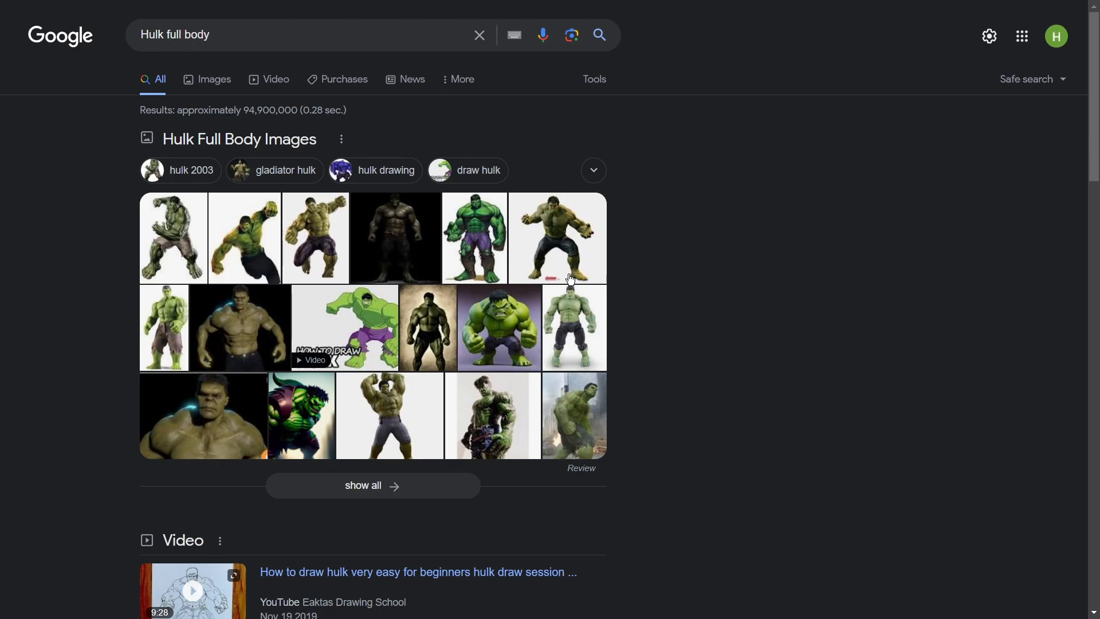
{"action": "left_click", "coordinate": [222, 84]}
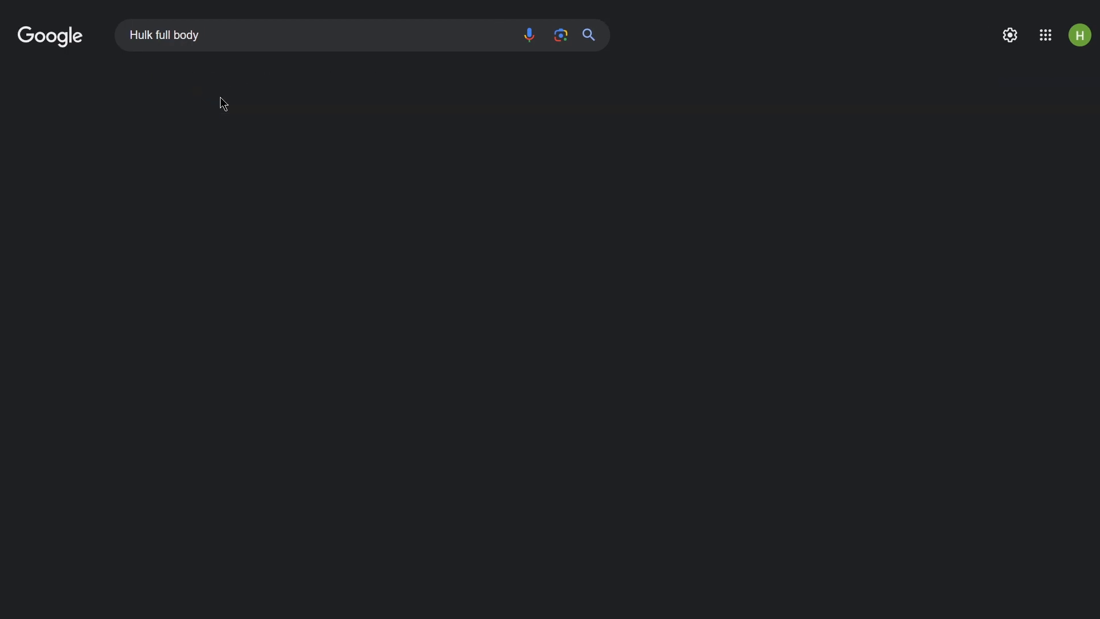
{"action": "left_click", "coordinate": [612, 171]}
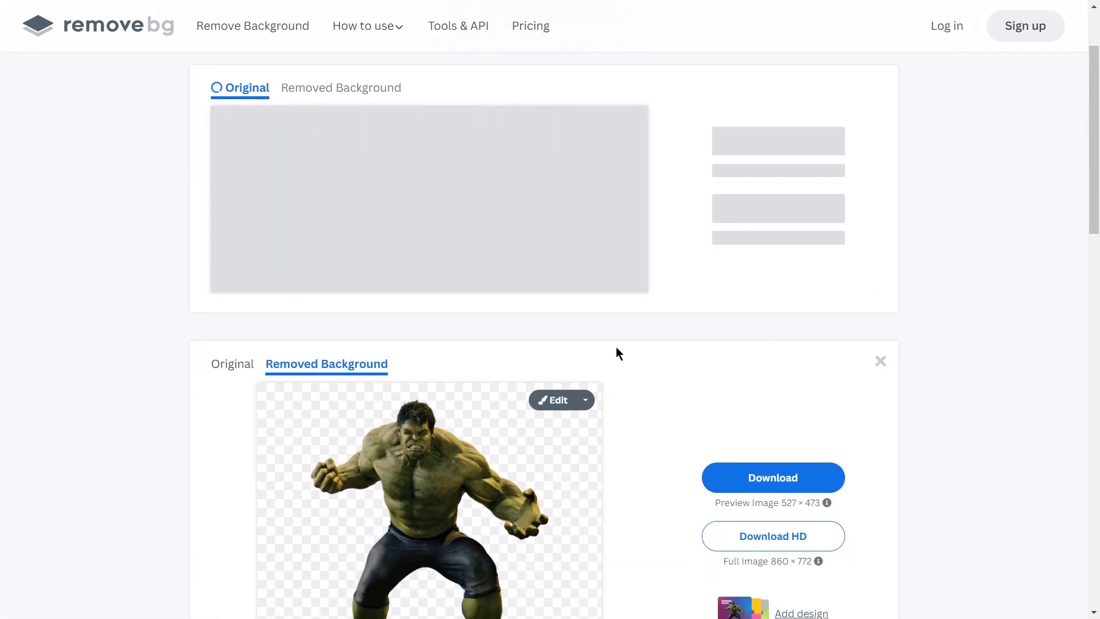
Download the preview-size background-removed Captain America and Hulk images from remove.bg.
{"action": "scroll", "coordinate": [593, 341], "scroll_direction": "up", "scroll_amount": 1}
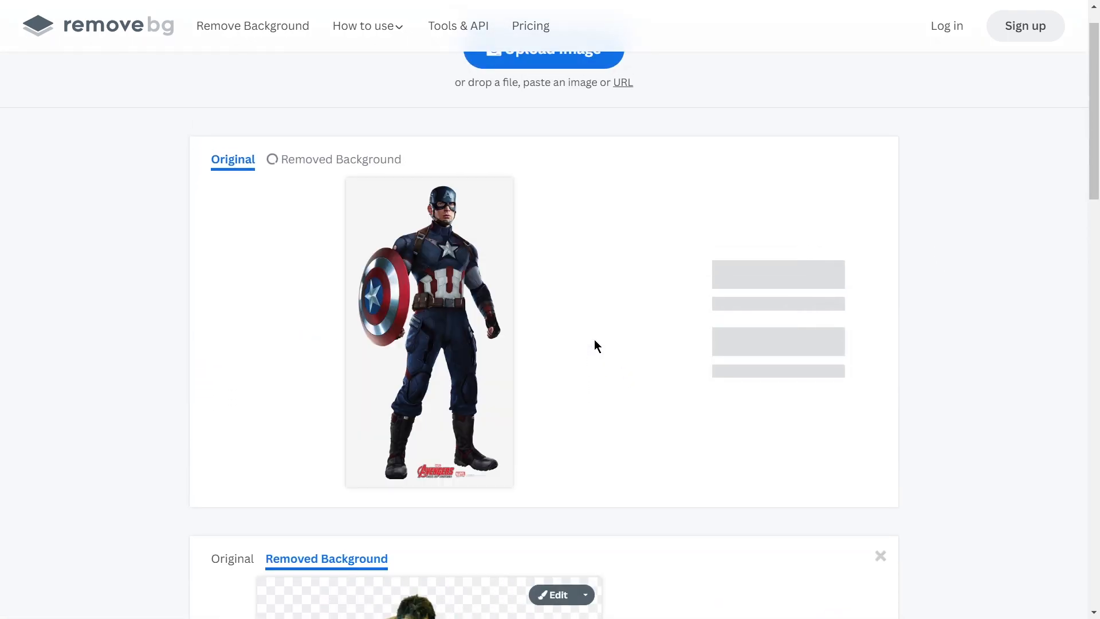
{"action": "left_click", "coordinate": [775, 283]}
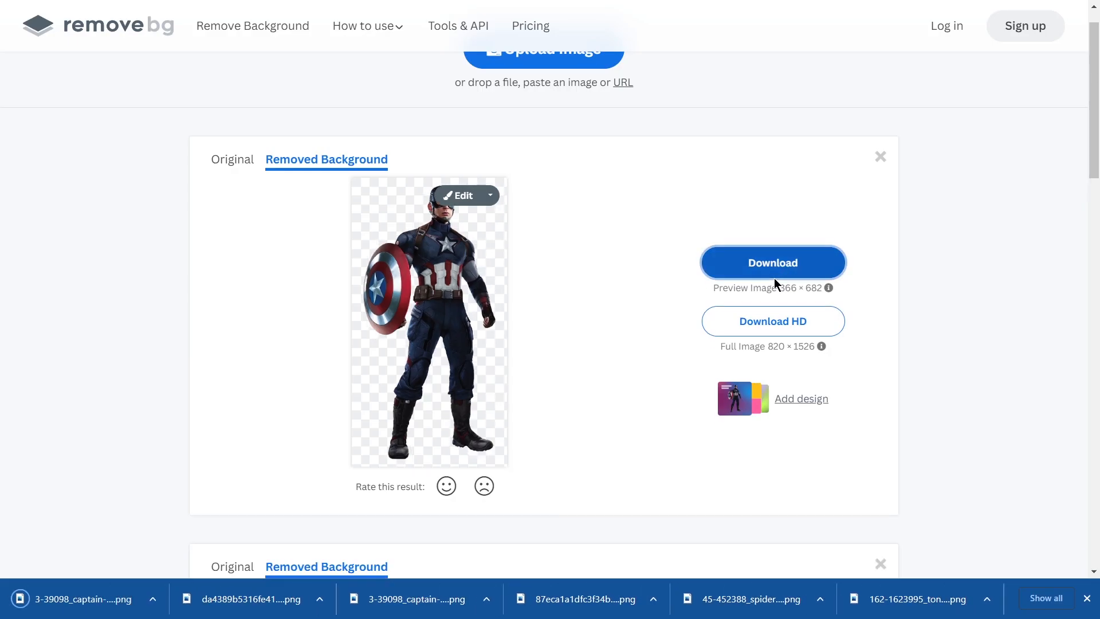
{"action": "scroll", "coordinate": [775, 278], "scroll_direction": "down", "scroll_amount": 5}
{"action": "left_click", "coordinate": [773, 385]}
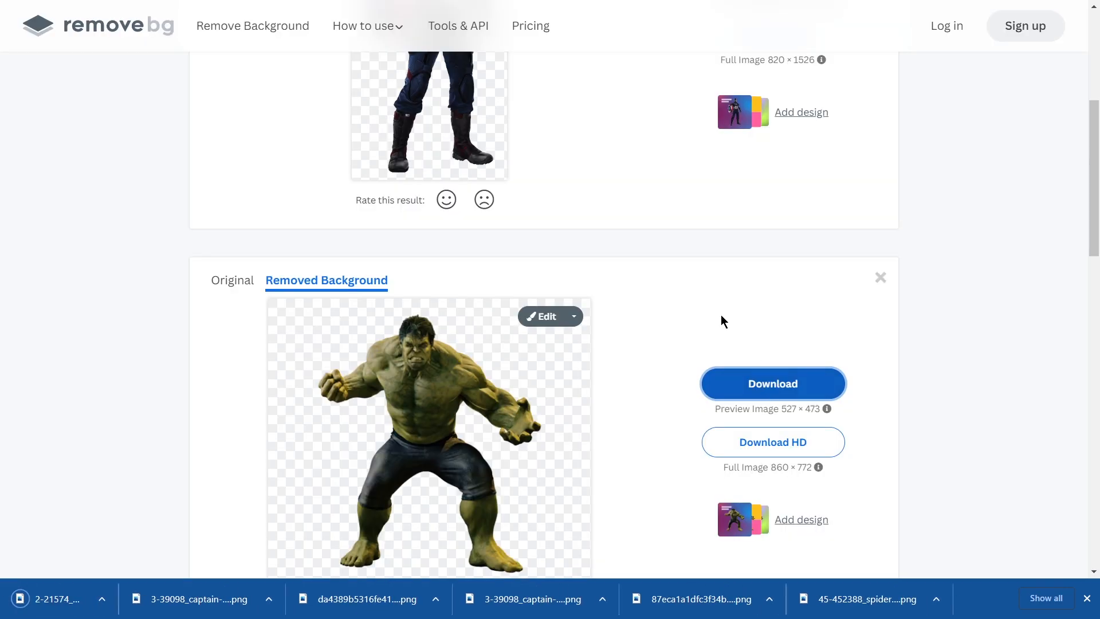
Download the preview-size background-removed Spider-Man image from remove.bg and move the downloaded file out of the browser.
{"action": "scroll", "coordinate": [723, 318], "scroll_direction": "up", "scroll_amount": 6}
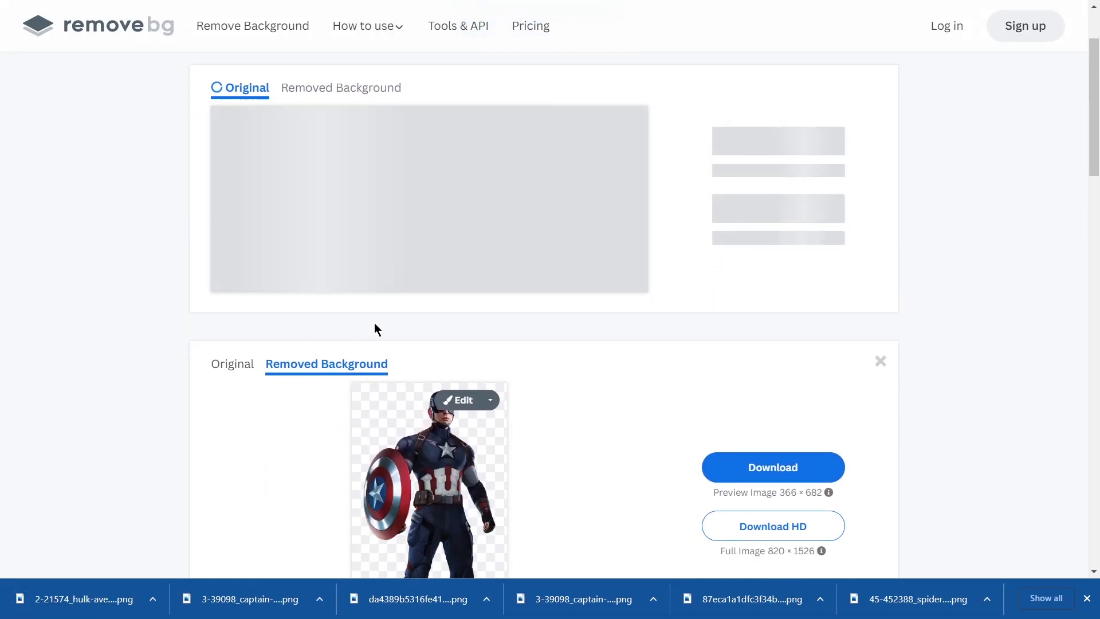
{"action": "scroll", "coordinate": [636, 317], "scroll_direction": "up", "scroll_amount": 2}
{"action": "left_click", "coordinate": [727, 309]}
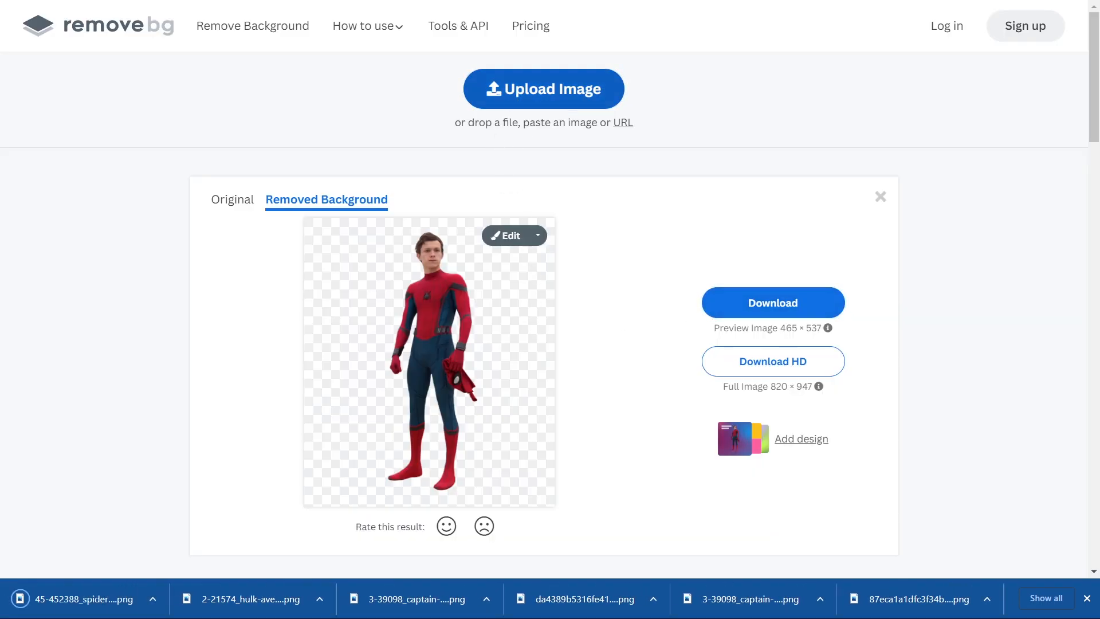
{"action": "left_click_drag", "start_coordinate": [80, 599], "coordinate": [339, 337]}
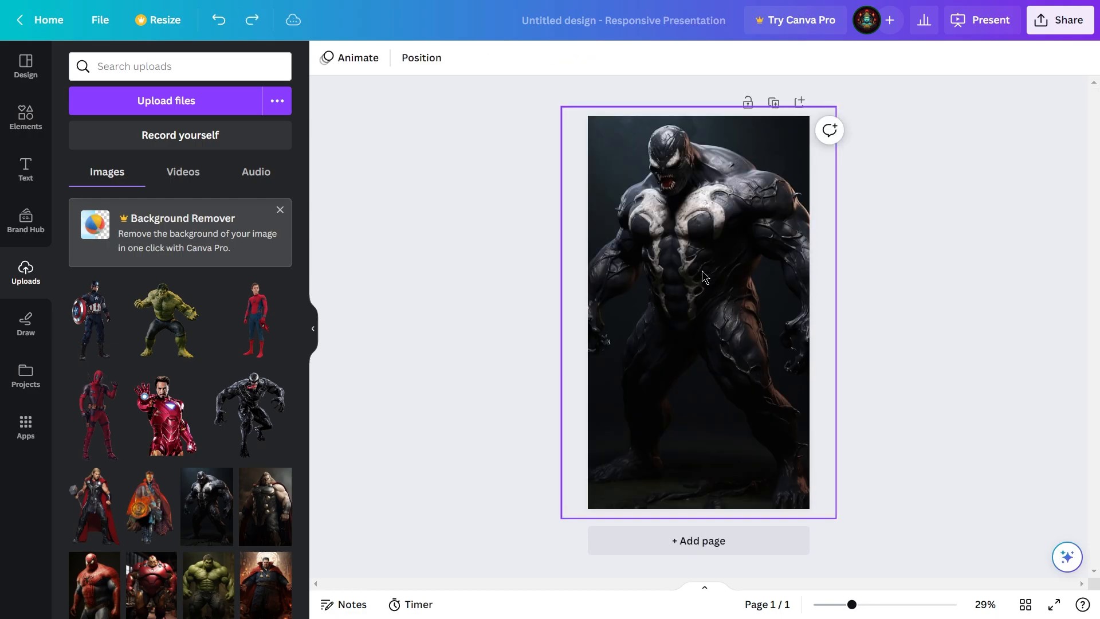
In Canva, add the Venom cutout in front of the fat Venom image, centred near the page bottom and about half the page width.
{"action": "left_click", "coordinate": [249, 414]}
{"action": "left_click_drag", "start_coordinate": [702, 321], "coordinate": [702, 440]}
{"action": "left_click_drag", "start_coordinate": [761, 499], "coordinate": [782, 524]}
{"action": "left_click_drag", "start_coordinate": [722, 462], "coordinate": [712, 442]}
{"action": "key", "text": "Escape"}
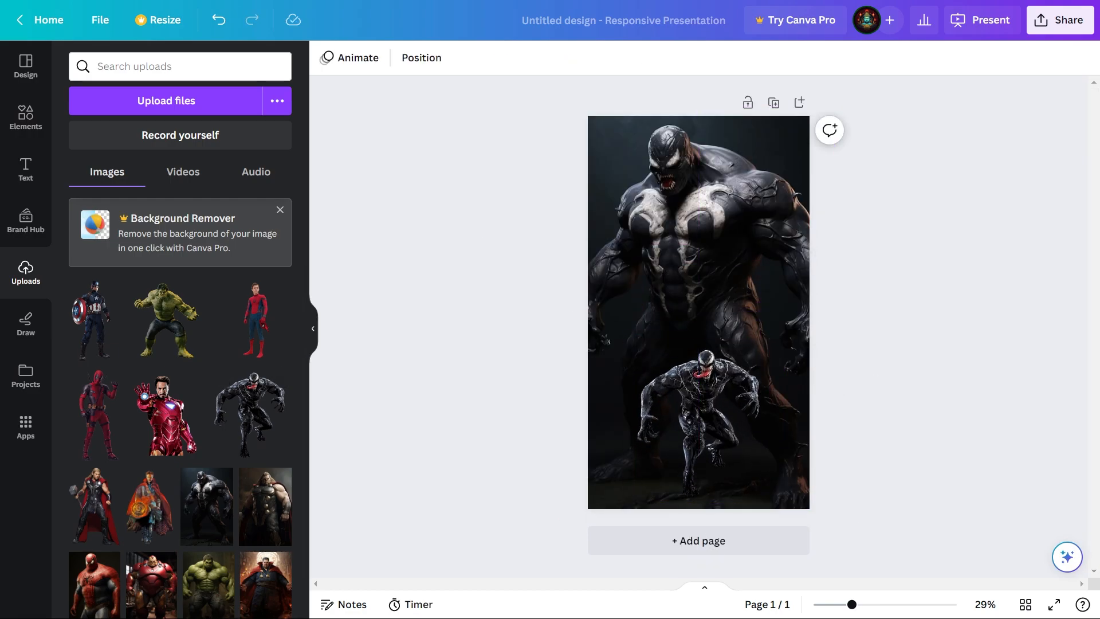
Open the sharing options for the finished Venom design in Canva.
{"action": "left_click", "coordinate": [1046, 26]}
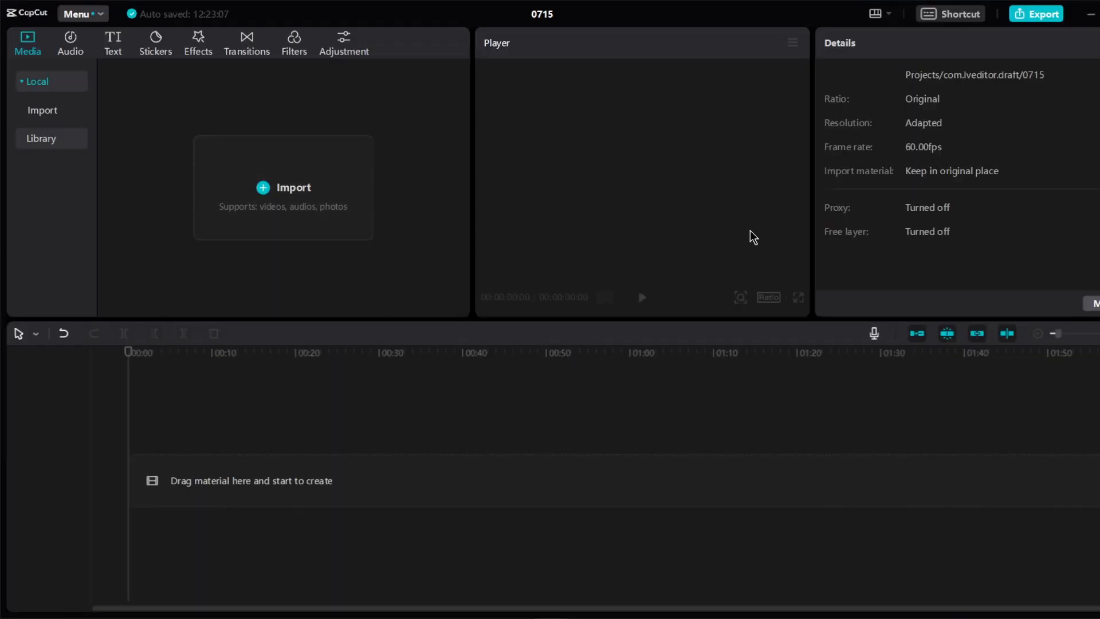
In CapCut, import the eight "Untitled design" images from the Ready folder and place them all in order on the timeline.
{"action": "left_click", "coordinate": [231, 177]}
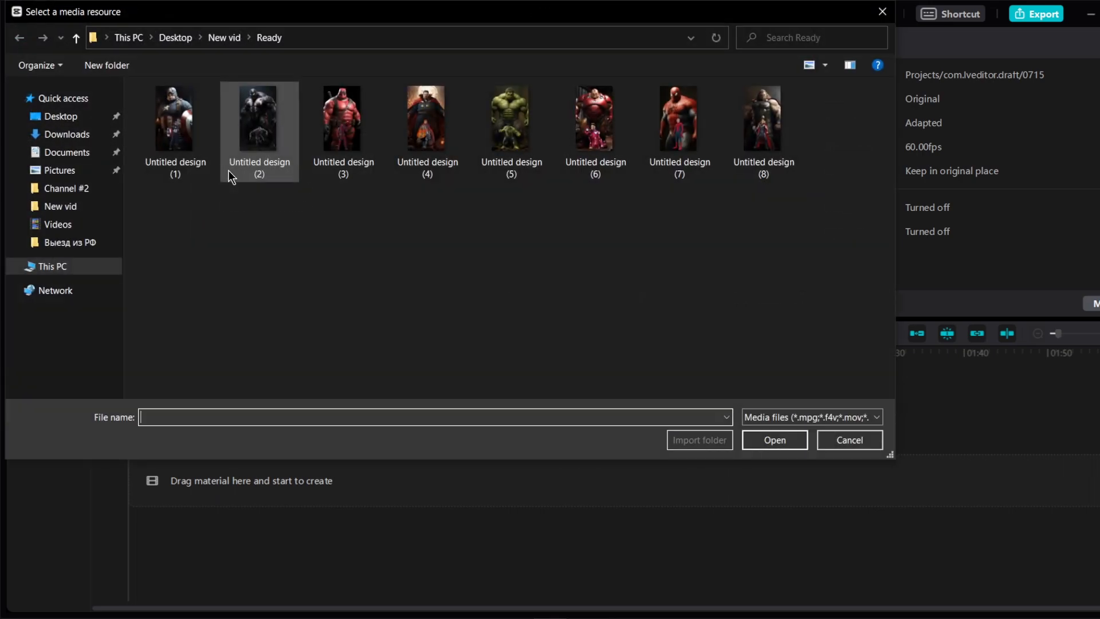
{"action": "left_click_drag", "start_coordinate": [883, 232], "coordinate": [189, 115]}
{"action": "left_click", "coordinate": [785, 446]}
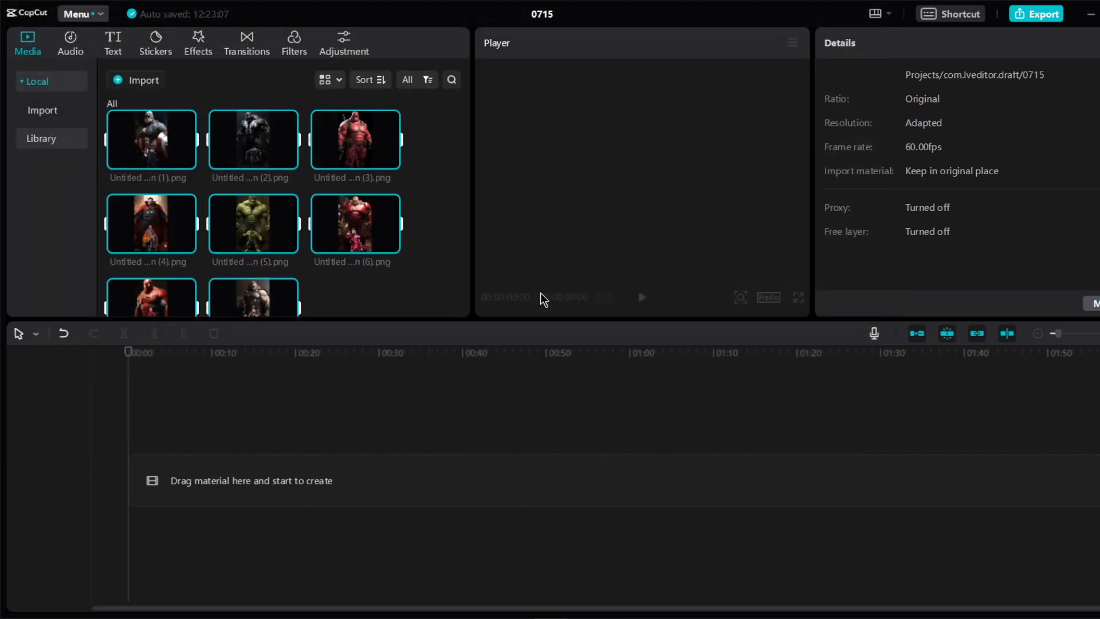
{"action": "scroll", "coordinate": [343, 295], "scroll_direction": "down", "scroll_amount": 1}
{"action": "scroll", "coordinate": [309, 269], "scroll_direction": "up", "scroll_amount": 1}
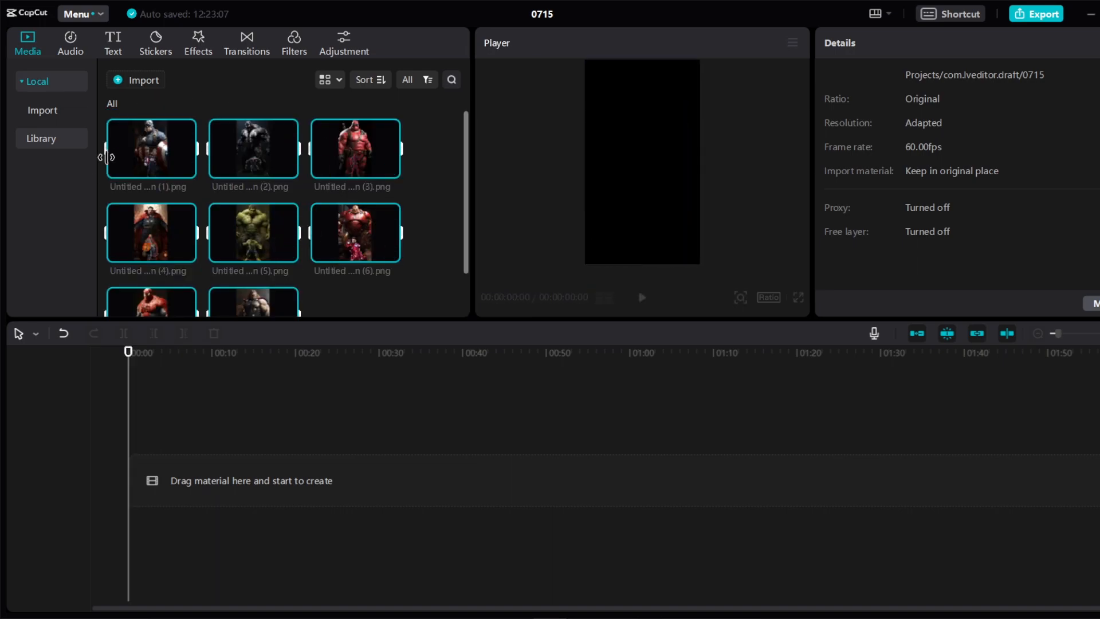
{"action": "left_click_drag", "start_coordinate": [391, 158], "coordinate": [131, 490]}
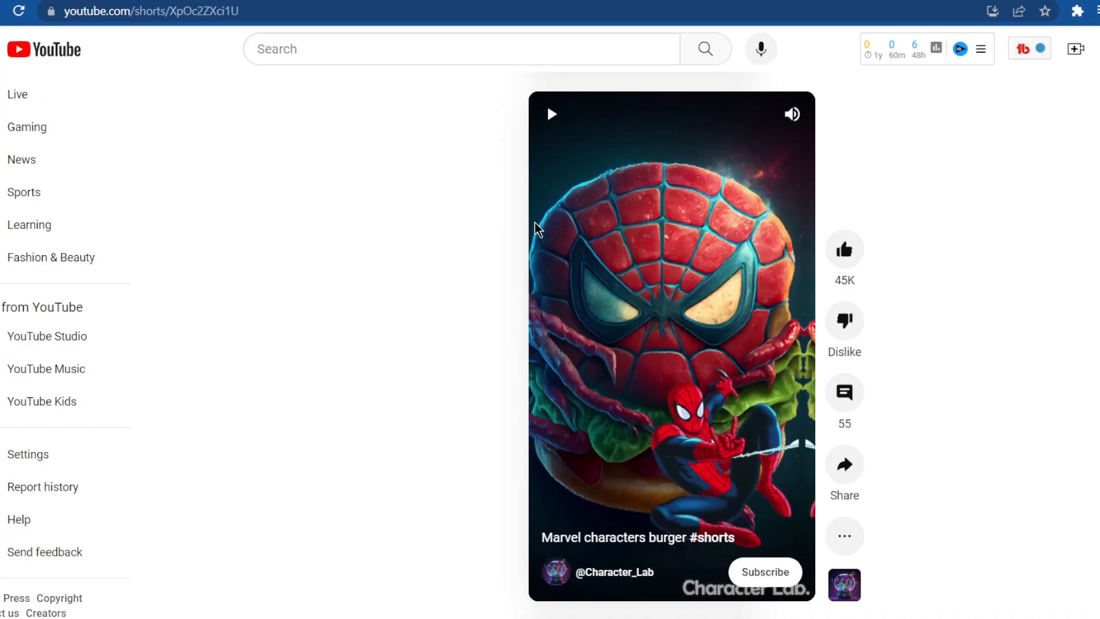
On YouTube, pause the "Marvel characters burger #shorts" Short and send it to savefrom.net by adding "ss" before "youtube" in its address.
{"action": "left_click", "coordinate": [544, 122]}
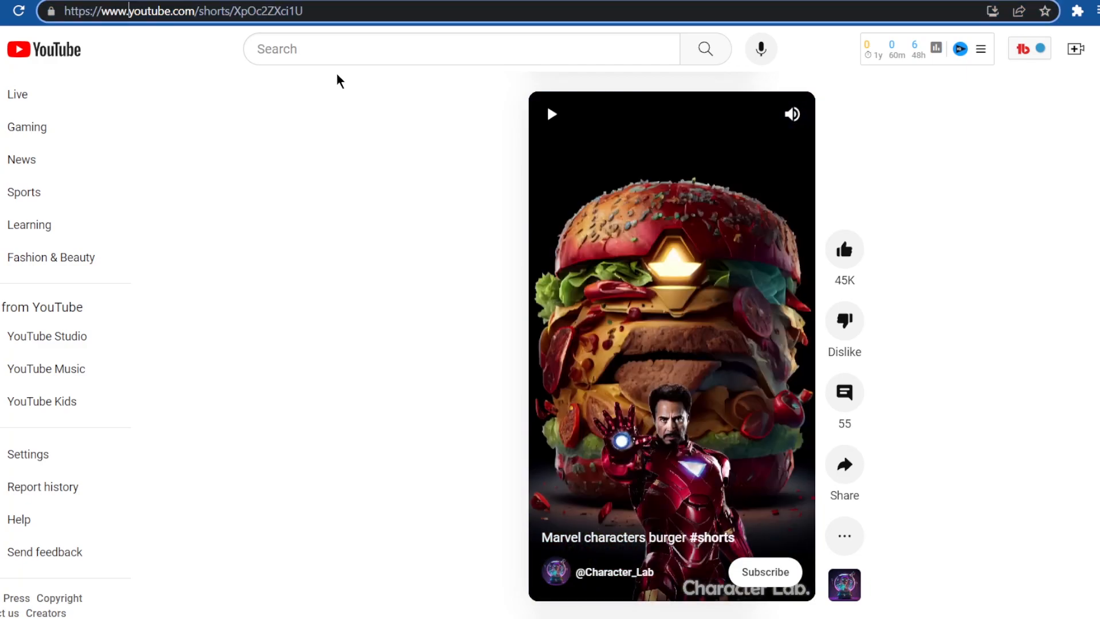
{"action": "type", "text": "ss"}
{"action": "key", "text": "Return"}
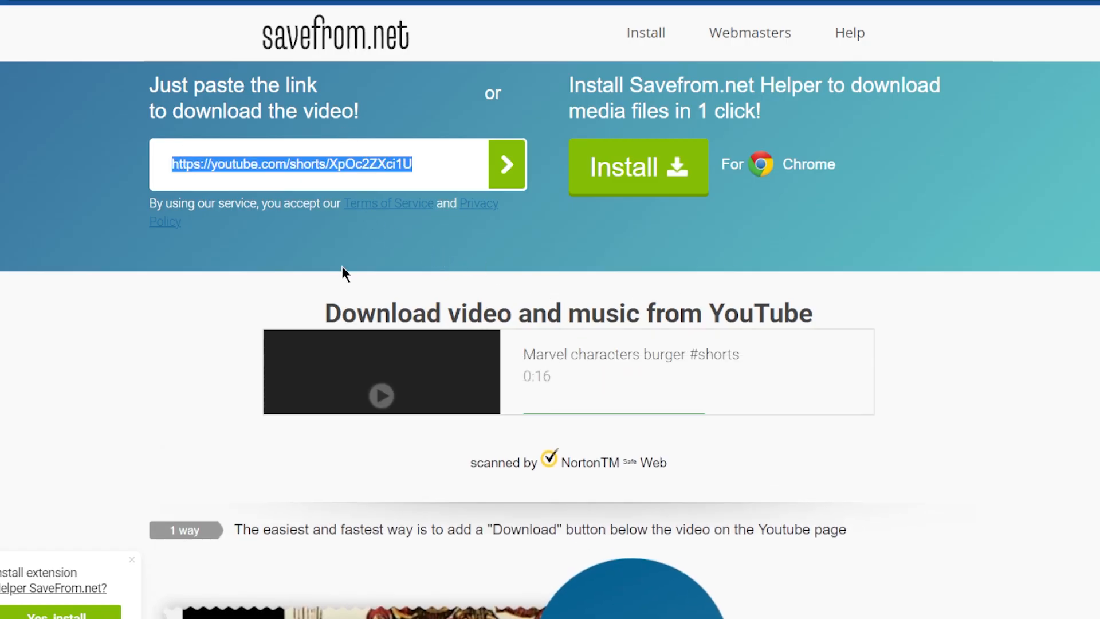
{"action": "left_click", "coordinate": [460, 166]}
{"action": "scroll", "coordinate": [518, 375], "scroll_direction": "down", "scroll_amount": 2}
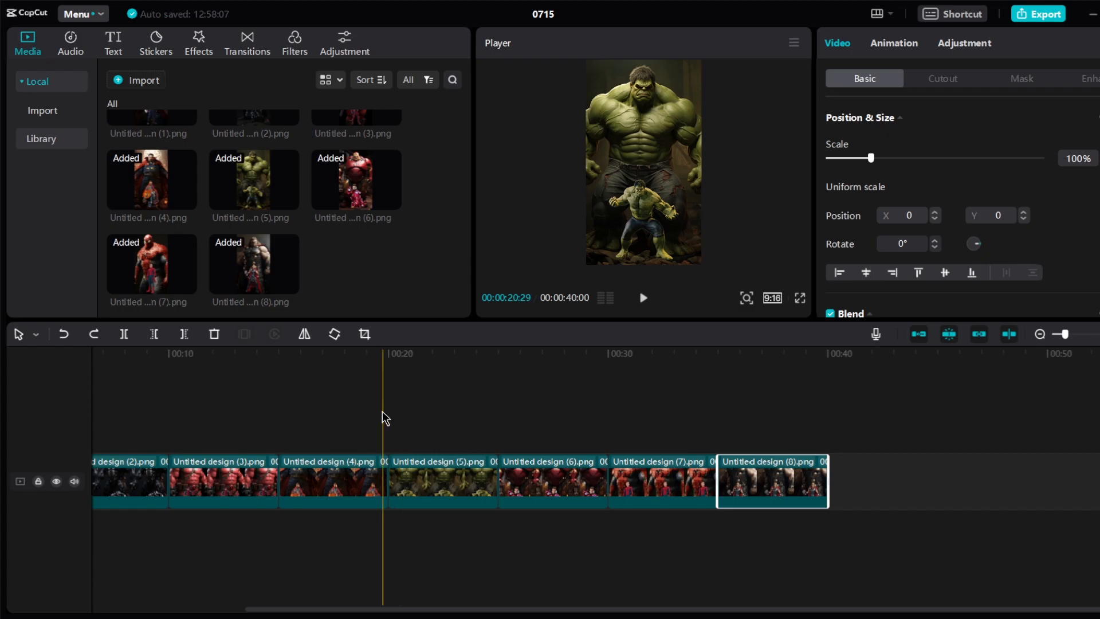
Back in CapCut, import the downloaded Marvel characters burger video file into the project media.
{"action": "left_click_drag", "start_coordinate": [385, 418], "coordinate": [304, 437]}
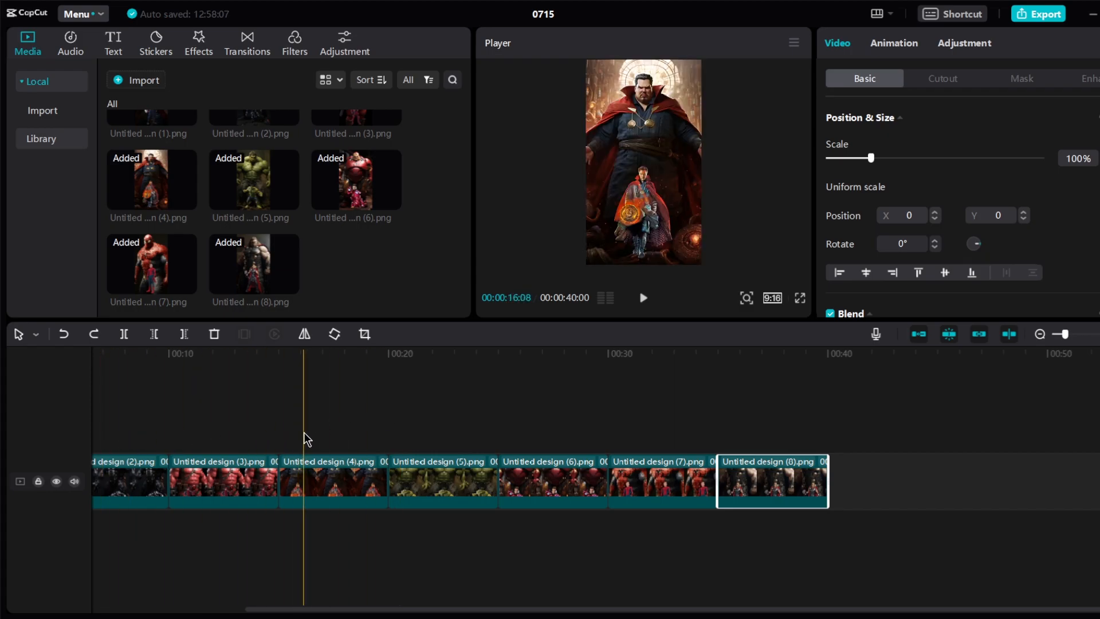
{"action": "scroll", "coordinate": [304, 438], "scroll_direction": "up", "scroll_amount": 1}
{"action": "scroll", "coordinate": [304, 434], "scroll_direction": "up", "scroll_amount": 1}
{"action": "left_click", "coordinate": [473, 616]}
{"action": "left_click_drag", "start_coordinate": [555, 277], "coordinate": [365, 283]}
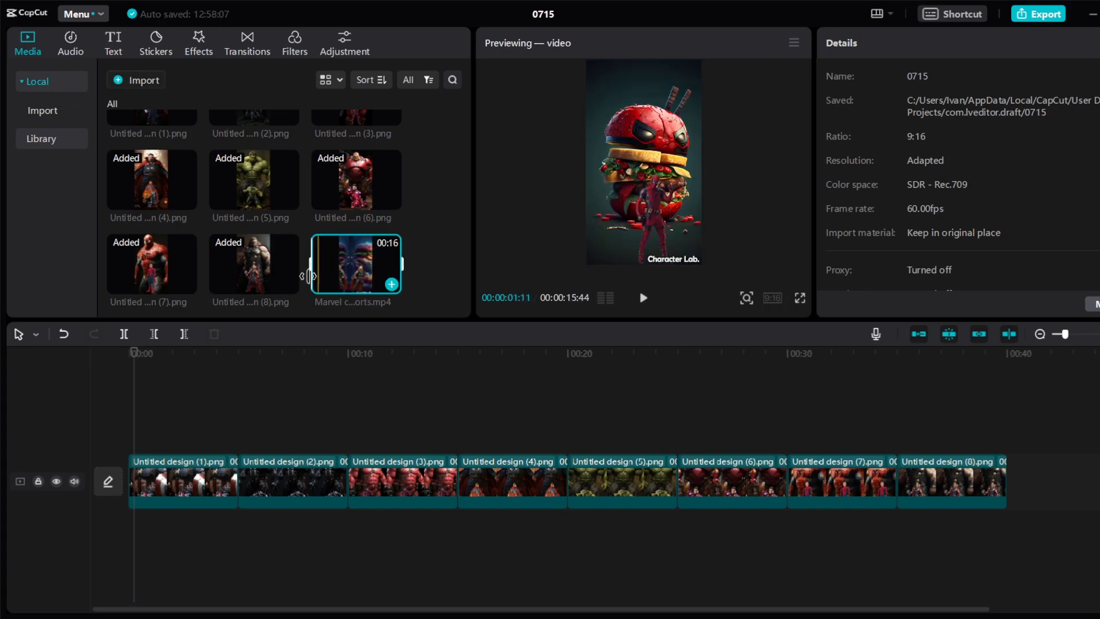
Check where the first image clip ends and calculate the needed clip length by dividing the 16-second video among the eight images.
{"action": "left_click", "coordinate": [170, 362]}
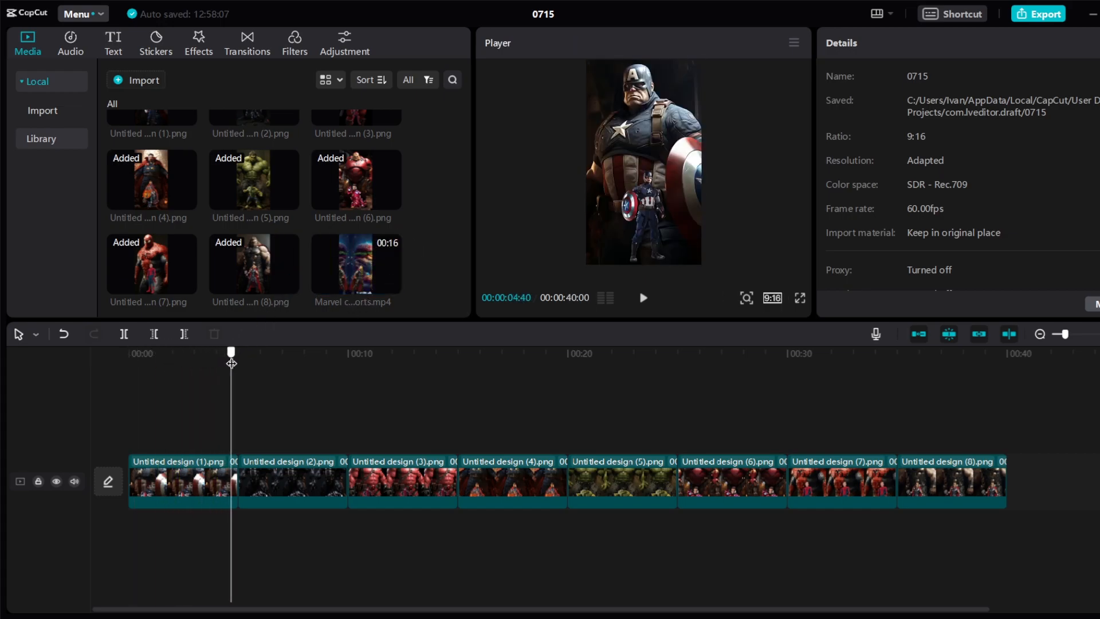
{"action": "left_click_drag", "start_coordinate": [231, 363], "coordinate": [243, 363]}
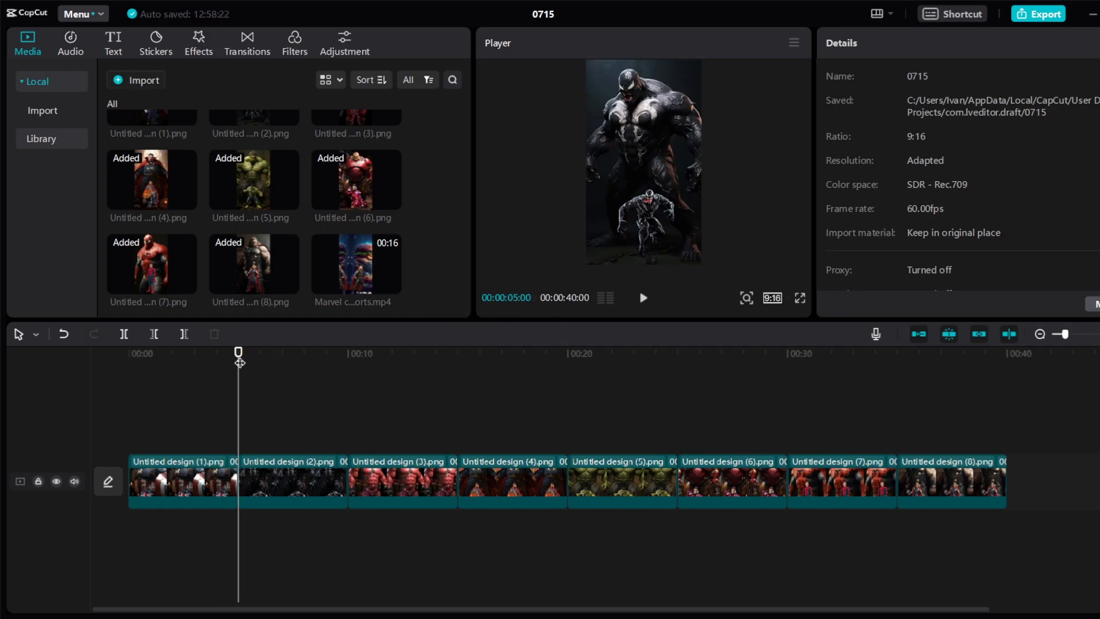
{"action": "left_click", "coordinate": [840, 288]}
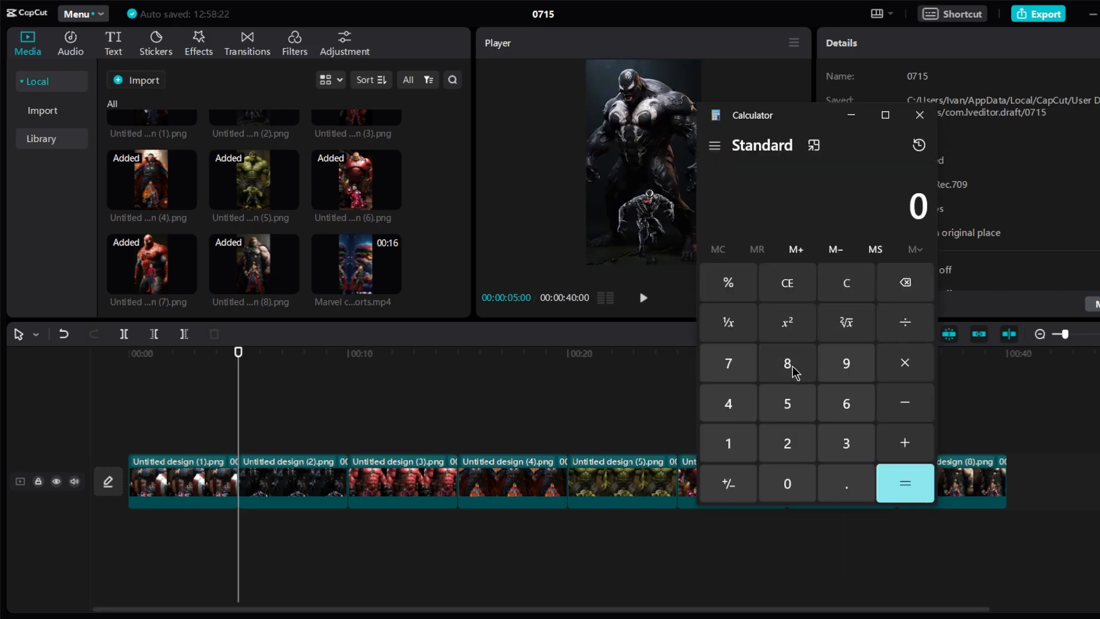
{"action": "left_click", "coordinate": [731, 453]}
{"action": "left_click", "coordinate": [787, 362]}
{"action": "left_click", "coordinate": [904, 482]}
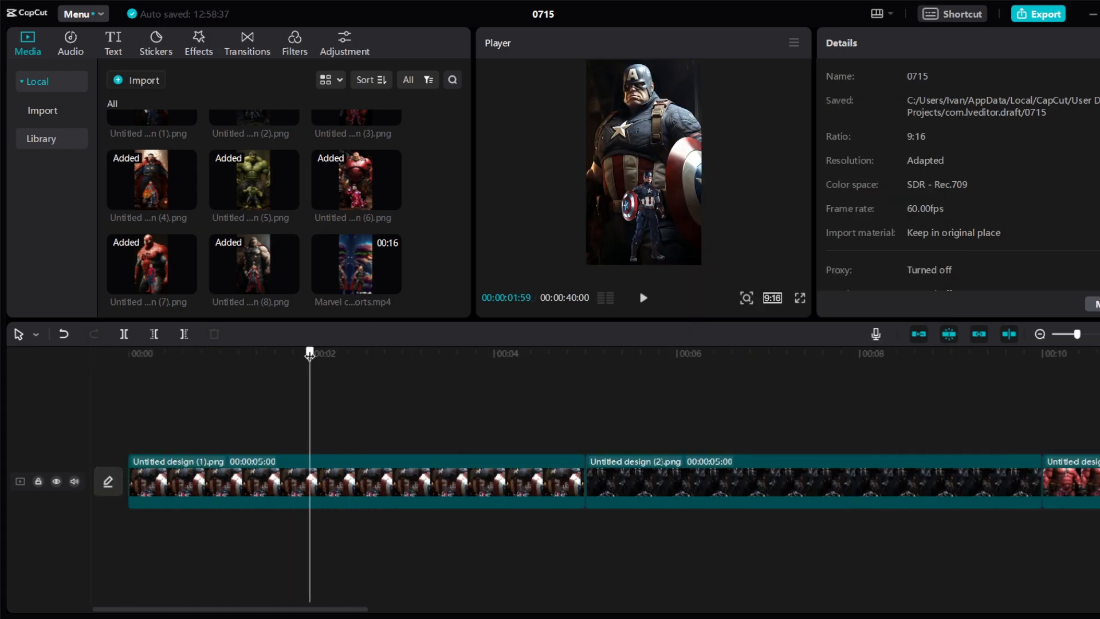
Trim each of the eight image clips on the timeline to 2 seconds, keeping them joined without gaps.
{"action": "left_click", "coordinate": [229, 481]}
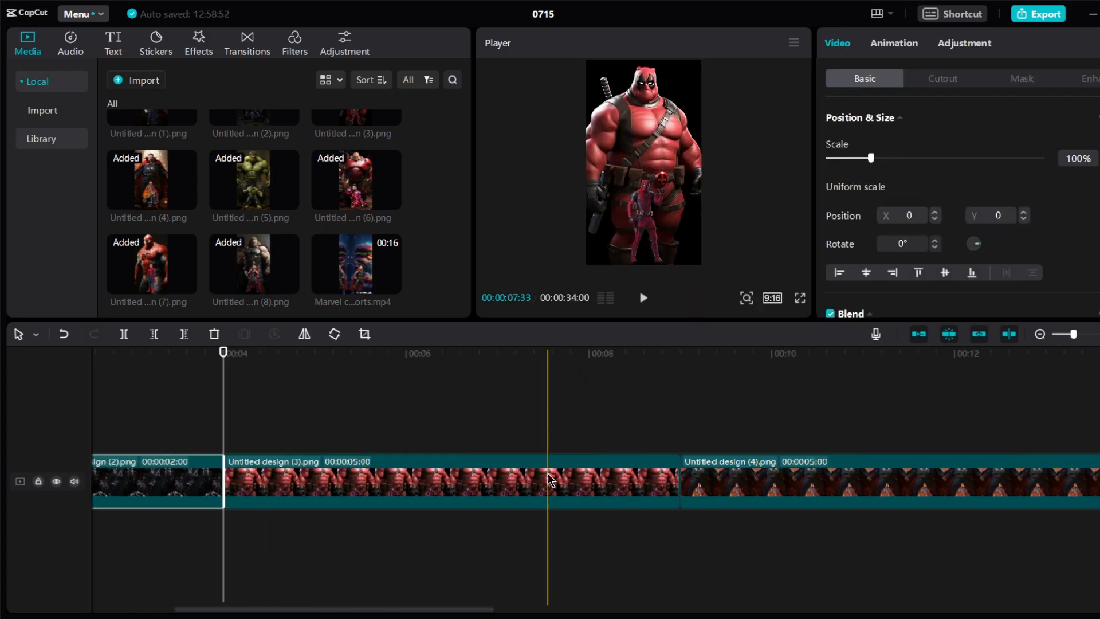
{"action": "left_click_drag", "start_coordinate": [222, 352], "coordinate": [772, 359]}
{"action": "left_click_drag", "start_coordinate": [1048, 484], "coordinate": [772, 485]}
{"action": "scroll", "coordinate": [773, 484], "scroll_direction": "right", "scroll_amount": 5}
{"action": "left_click_drag", "start_coordinate": [491, 359], "coordinate": [503, 360]}
{"action": "left_click_drag", "start_coordinate": [777, 484], "coordinate": [503, 484]}
{"action": "left_click_drag", "start_coordinate": [683, 358], "coordinate": [686, 358]}
{"action": "left_click_drag", "start_coordinate": [959, 487], "coordinate": [686, 487]}
{"action": "scroll", "coordinate": [685, 487], "scroll_direction": "right", "scroll_amount": 5}
{"action": "left_click_drag", "start_coordinate": [371, 358], "coordinate": [554, 373]}
{"action": "left_click_drag", "start_coordinate": [827, 484], "coordinate": [553, 484]}
{"action": "scroll", "coordinate": [505, 459], "scroll_direction": "down", "scroll_amount": 5}
{"action": "left_click_drag", "start_coordinate": [481, 378], "coordinate": [467, 383]}
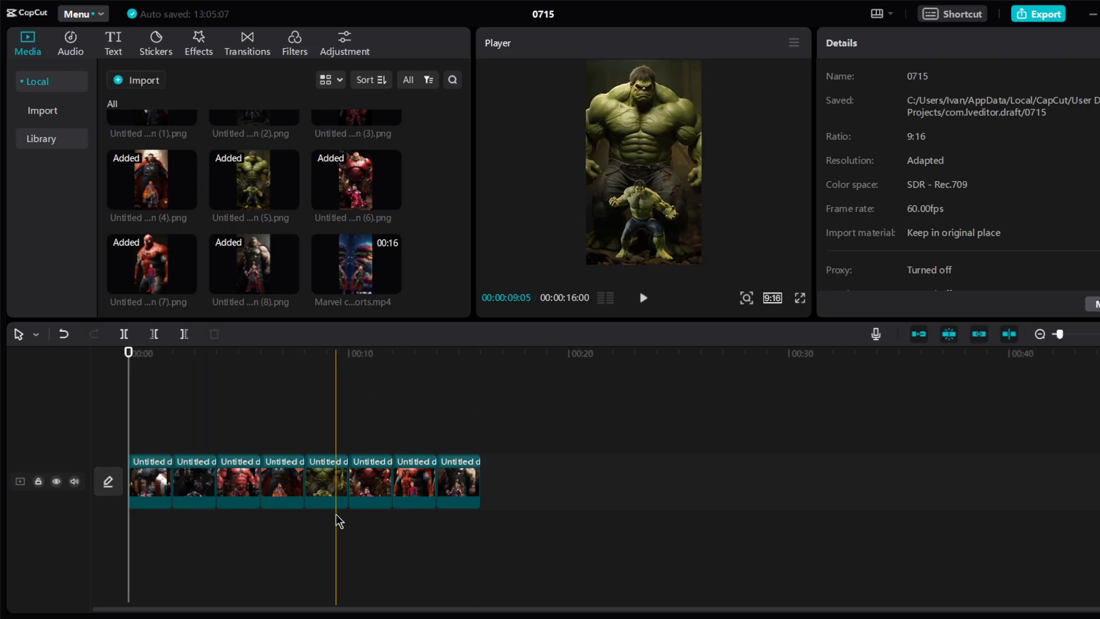
Place the Marvel characters burger video after the last image clip and extract its audio to a separate track.
{"action": "left_click_drag", "start_coordinate": [370, 269], "coordinate": [511, 483]}
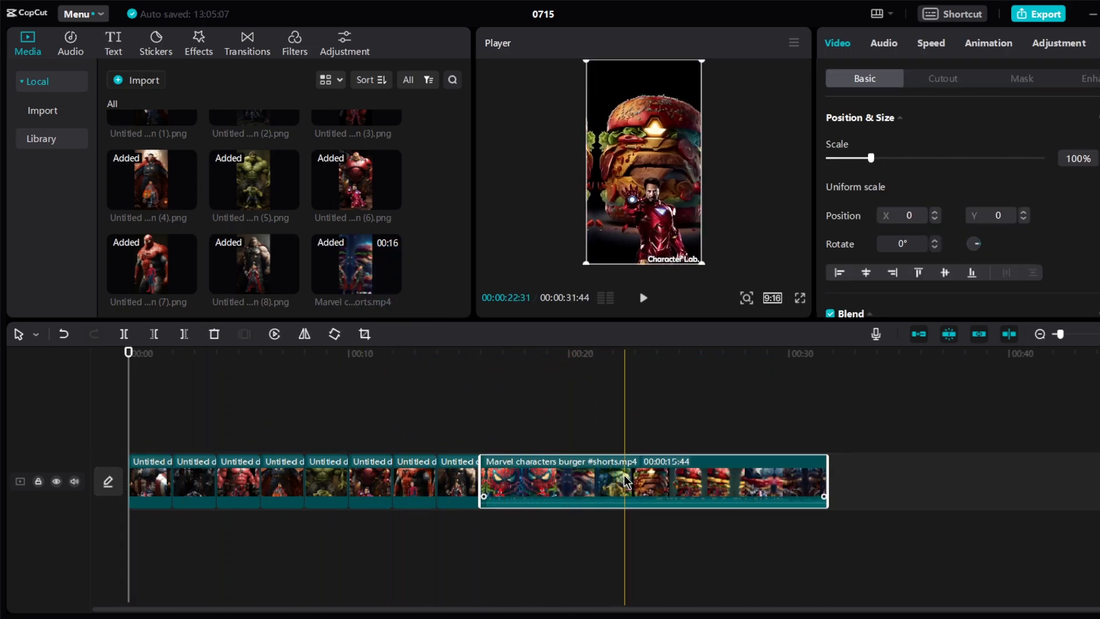
{"action": "right_click", "coordinate": [580, 482]}
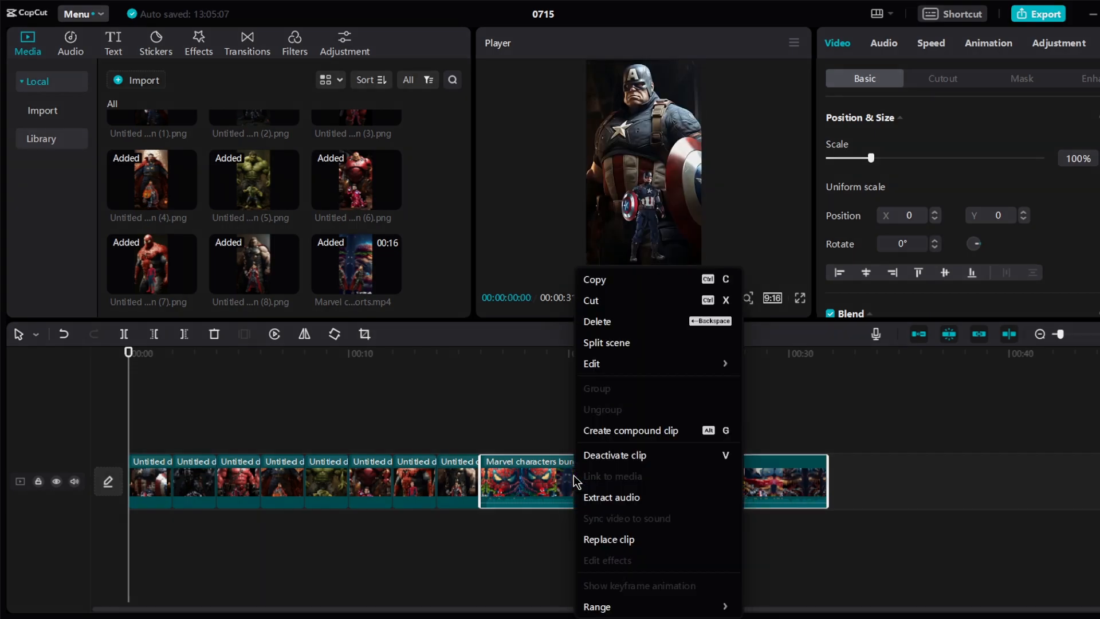
{"action": "left_click", "coordinate": [633, 498]}
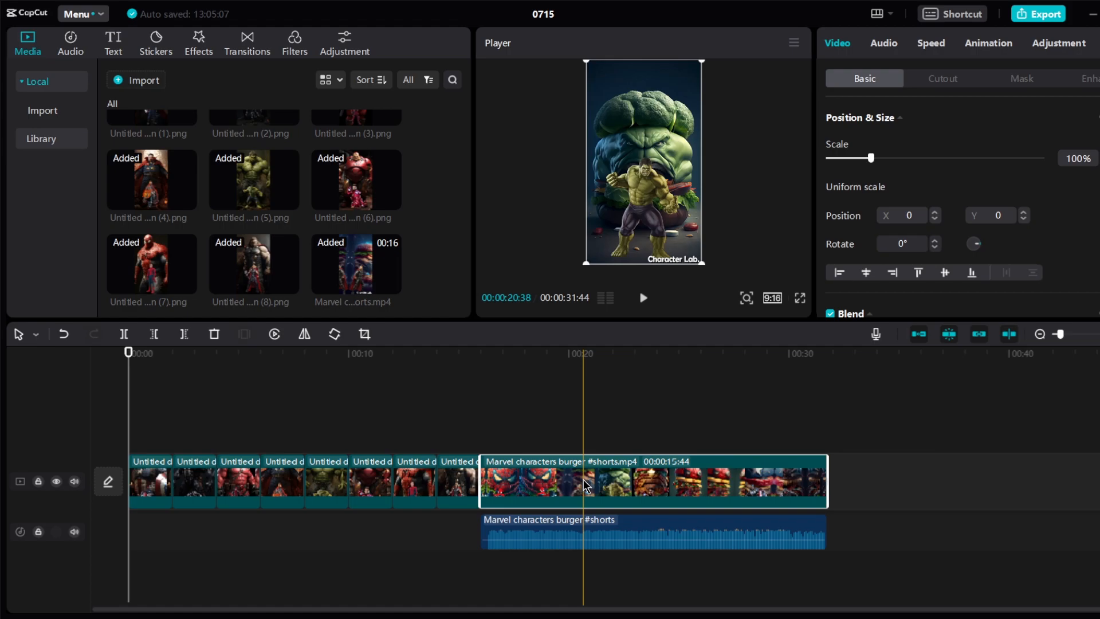
Delete the burger video clip and move its extracted audio to the start of the timeline beneath the image clips.
{"action": "key", "text": "Delete"}
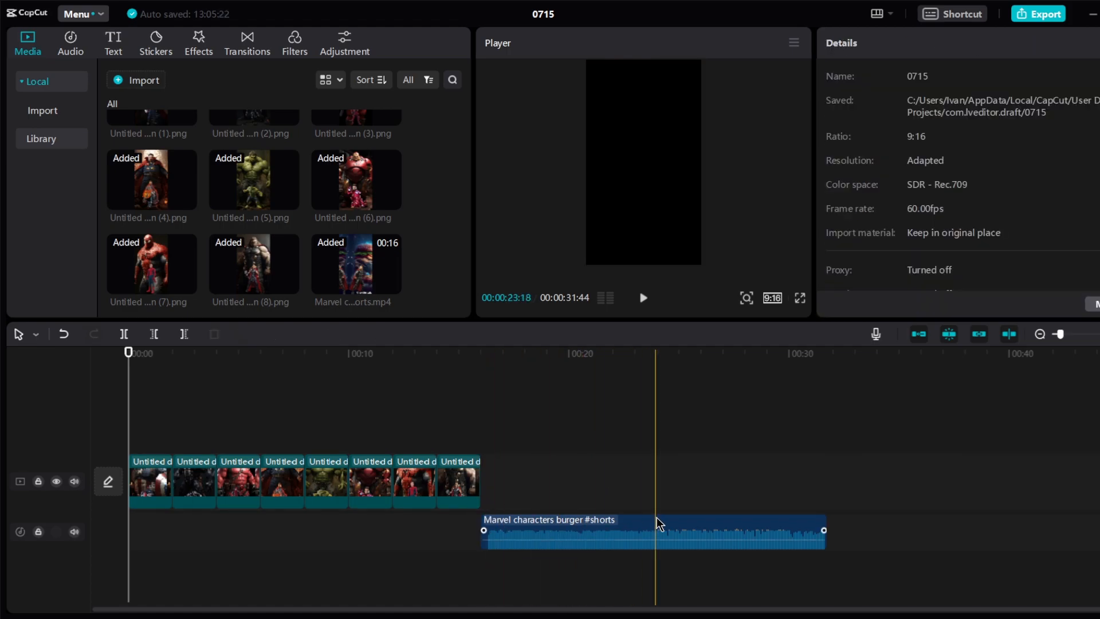
{"action": "left_click_drag", "start_coordinate": [658, 523], "coordinate": [307, 523]}
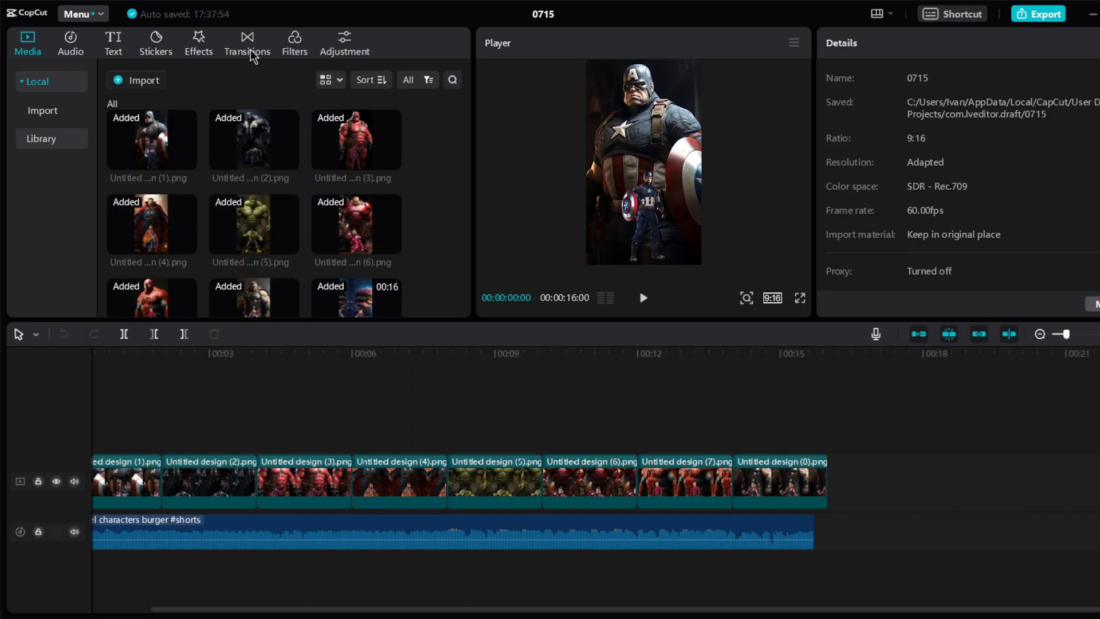
Add the Left camera transition at the first two cuts between image clips and lengthen its duration slightly past mid-range.
{"action": "left_click", "coordinate": [250, 51]}
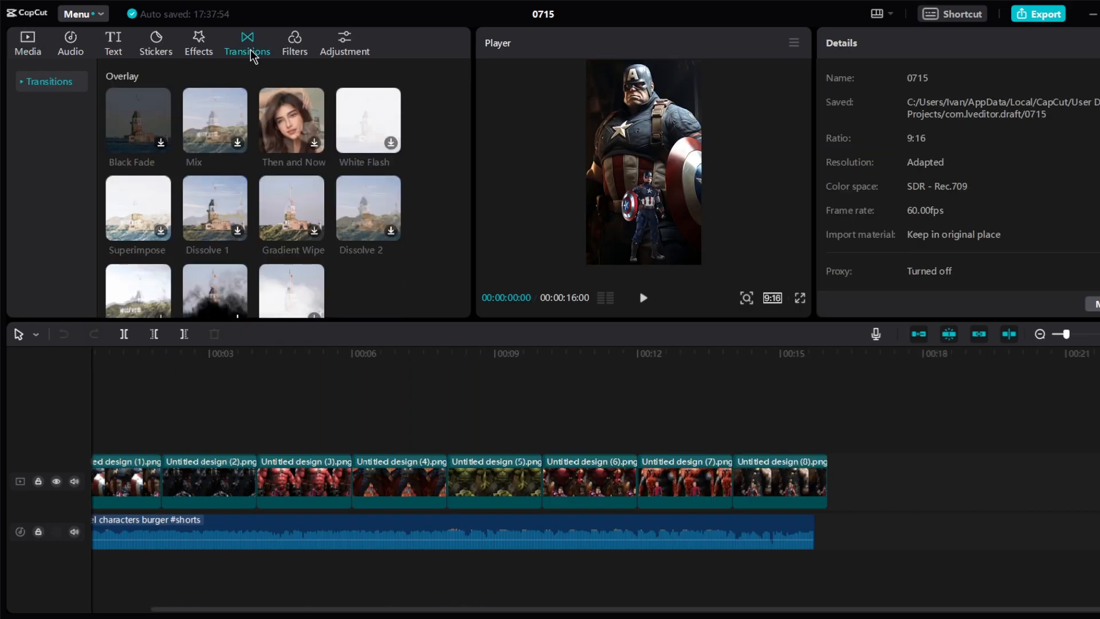
{"action": "left_click", "coordinate": [35, 139]}
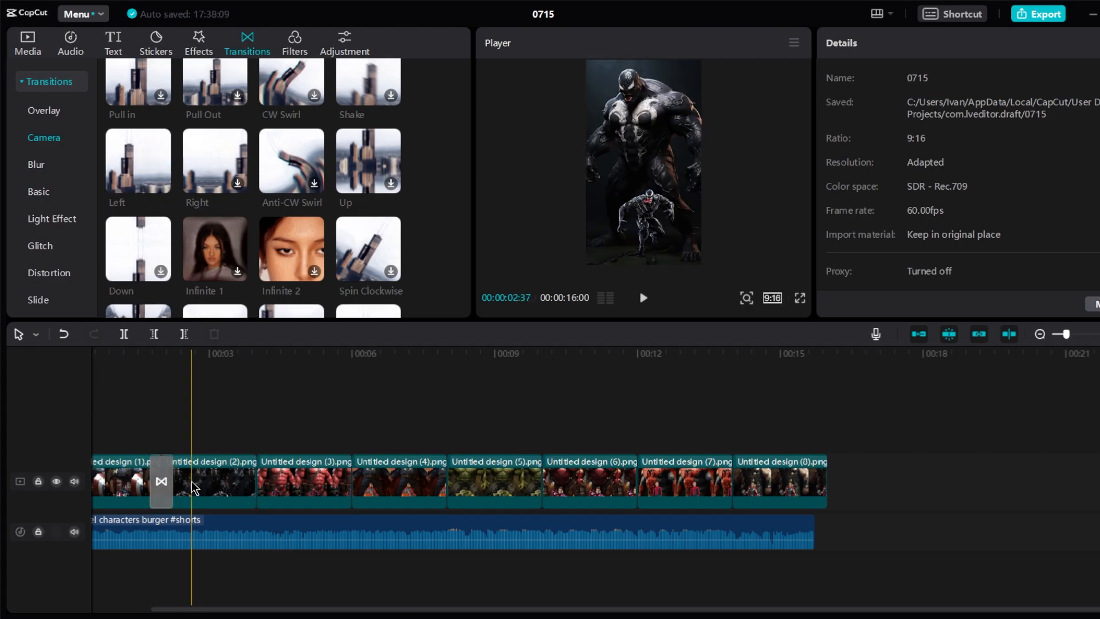
{"action": "left_click_drag", "start_coordinate": [215, 161], "coordinate": [354, 479]}
{"action": "left_click", "coordinate": [352, 480]}
{"action": "left_click_drag", "start_coordinate": [933, 147], "coordinate": [960, 147]}
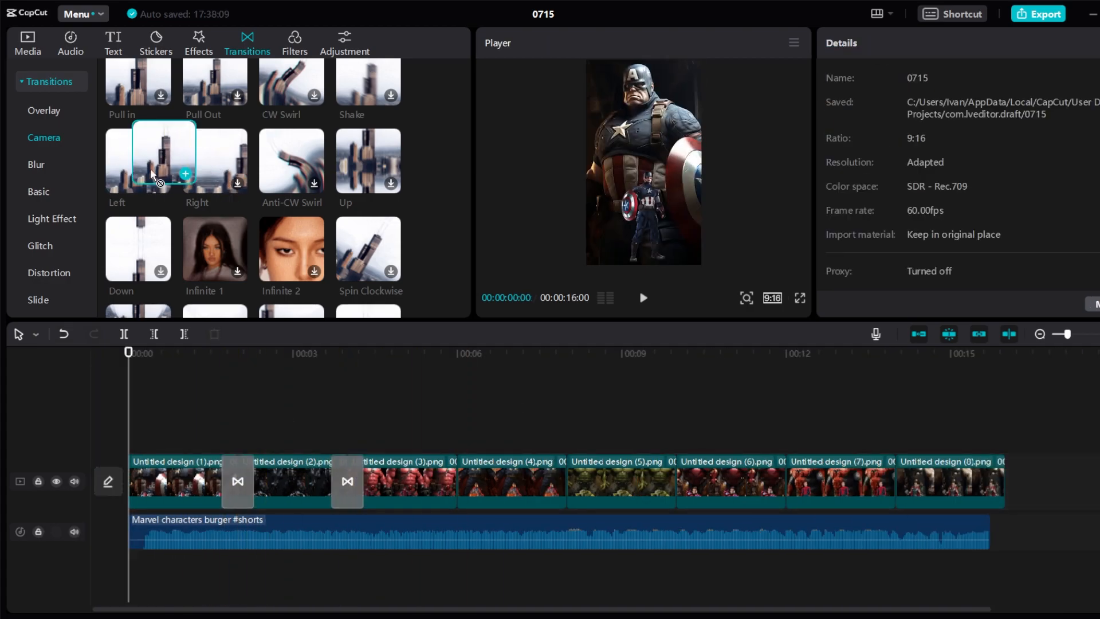
Add the Left transition between the third, fourth and fifth image clips, lengthening each one slightly past mid-range.
{"action": "left_click_drag", "start_coordinate": [141, 164], "coordinate": [458, 482]}
{"action": "left_click", "coordinate": [457, 482]}
{"action": "left_click_drag", "start_coordinate": [933, 147], "coordinate": [960, 147]}
{"action": "left_click_drag", "start_coordinate": [140, 163], "coordinate": [564, 482]}
{"action": "left_click_drag", "start_coordinate": [933, 147], "coordinate": [960, 147]}
Add the Left transition at the last three cuts, from the fifth to the eighth image clip, with the same longer duration.
{"action": "left_click_drag", "start_coordinate": [141, 163], "coordinate": [671, 487]}
{"action": "left_click", "coordinate": [673, 483]}
{"action": "left_click_drag", "start_coordinate": [933, 148], "coordinate": [961, 148]}
{"action": "left_click_drag", "start_coordinate": [141, 163], "coordinate": [786, 481]}
{"action": "left_click", "coordinate": [785, 481]}
{"action": "left_click_drag", "start_coordinate": [934, 149], "coordinate": [961, 148]}
{"action": "left_click_drag", "start_coordinate": [140, 163], "coordinate": [895, 481]}
{"action": "left_click_drag", "start_coordinate": [934, 148], "coordinate": [961, 149]}
Play back the edited sequence and export it as 0715 in 1080P, higher bit rate, H.264, mp4 at 60fps.
{"action": "left_click", "coordinate": [643, 298]}
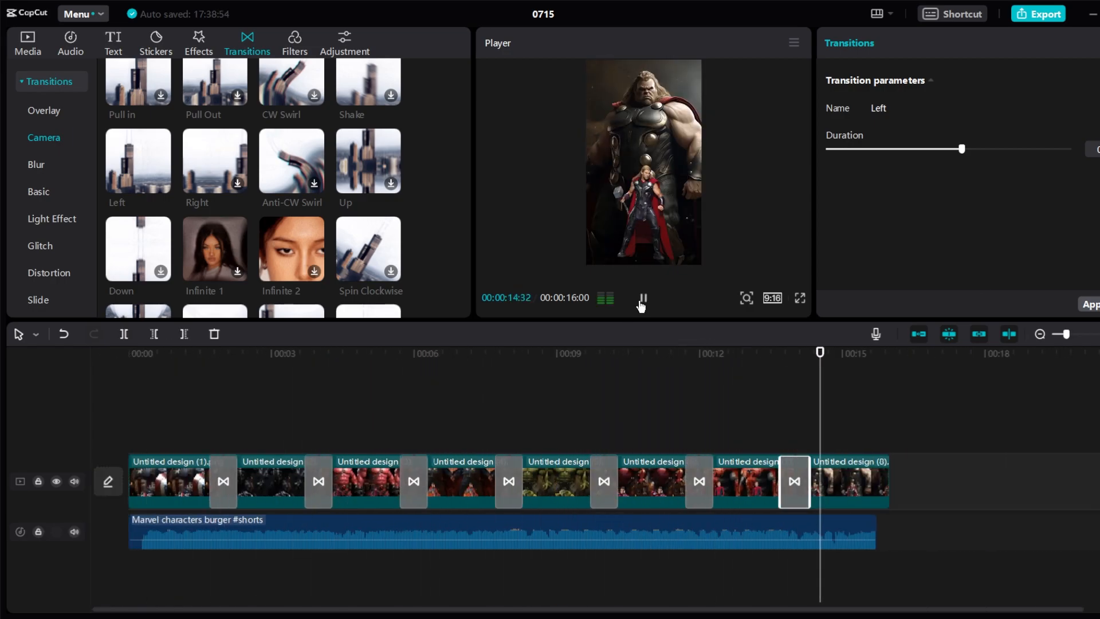
{"action": "left_click", "coordinate": [1031, 20]}
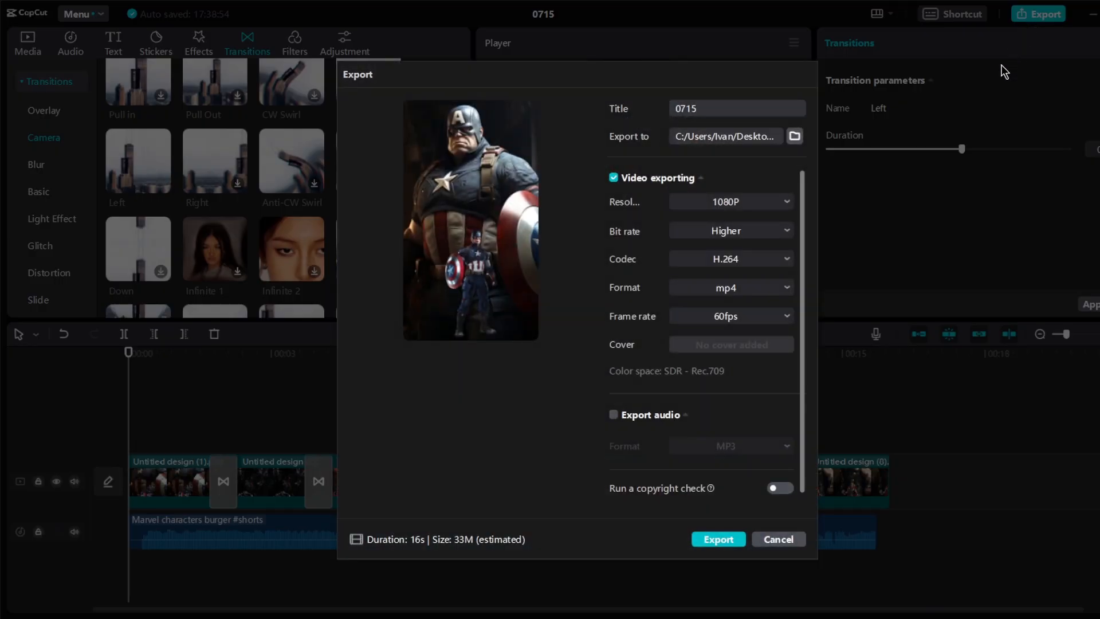
{"action": "left_click", "coordinate": [718, 539]}
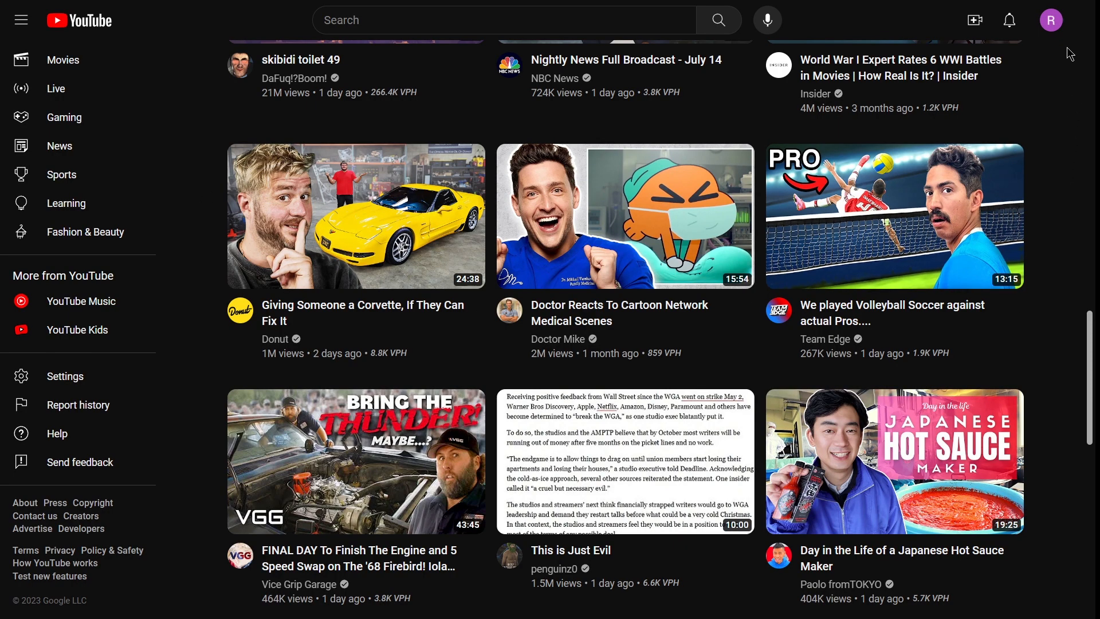
On YouTube, create a new channel for the signed-in account with the name "Revolt Lab".
{"action": "left_click", "coordinate": [1053, 21]}
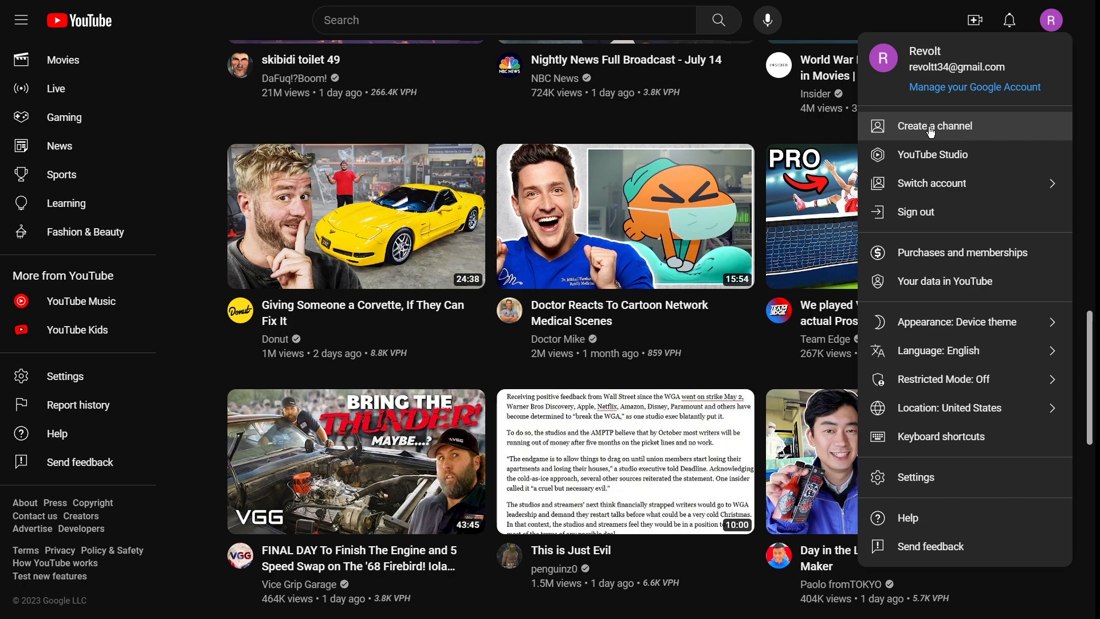
{"action": "left_click", "coordinate": [930, 126]}
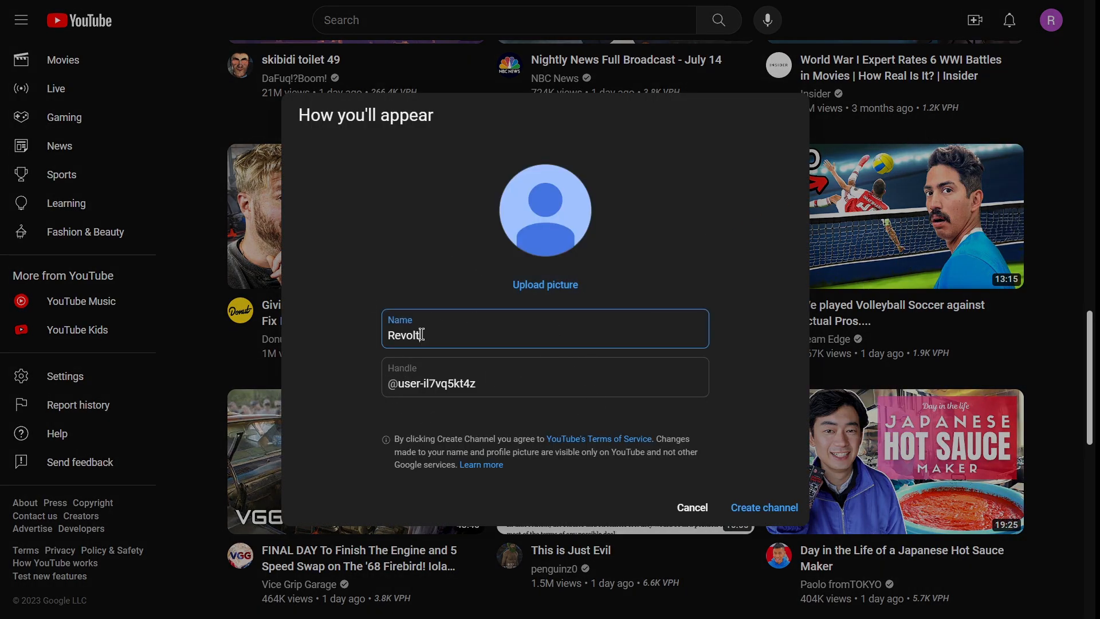
{"action": "type", "text": "Lab"}
{"action": "left_click", "coordinate": [764, 508]}
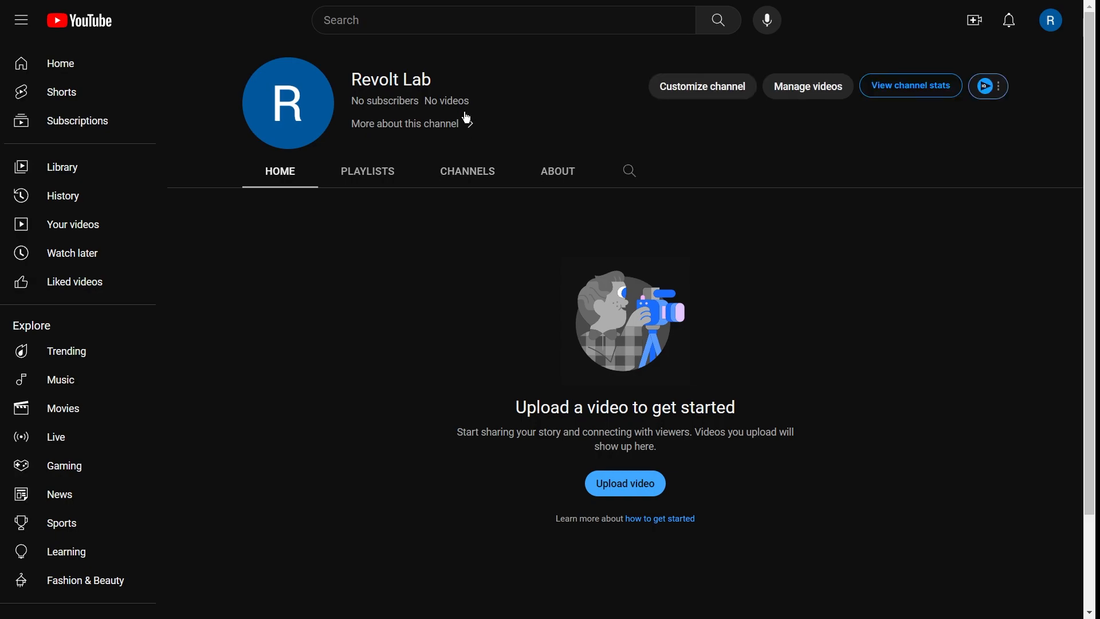
Look over the new channel's name and About section, and return to the channel's home section.
{"action": "left_click_drag", "start_coordinate": [450, 82], "coordinate": [338, 86]}
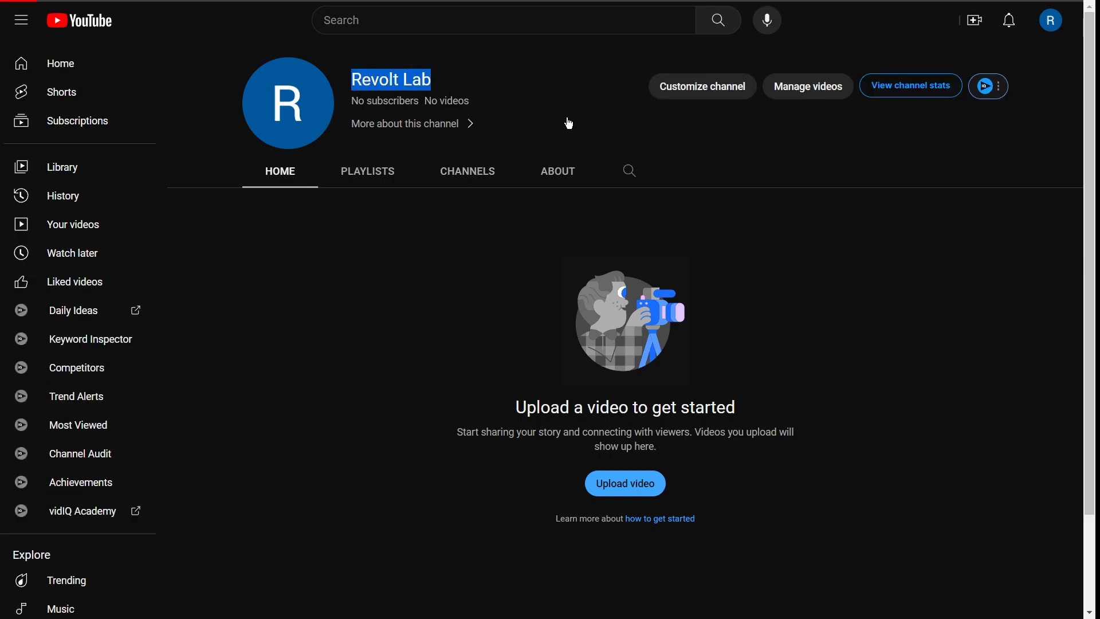
{"action": "left_click", "coordinate": [558, 171]}
{"action": "left_click", "coordinate": [304, 172]}
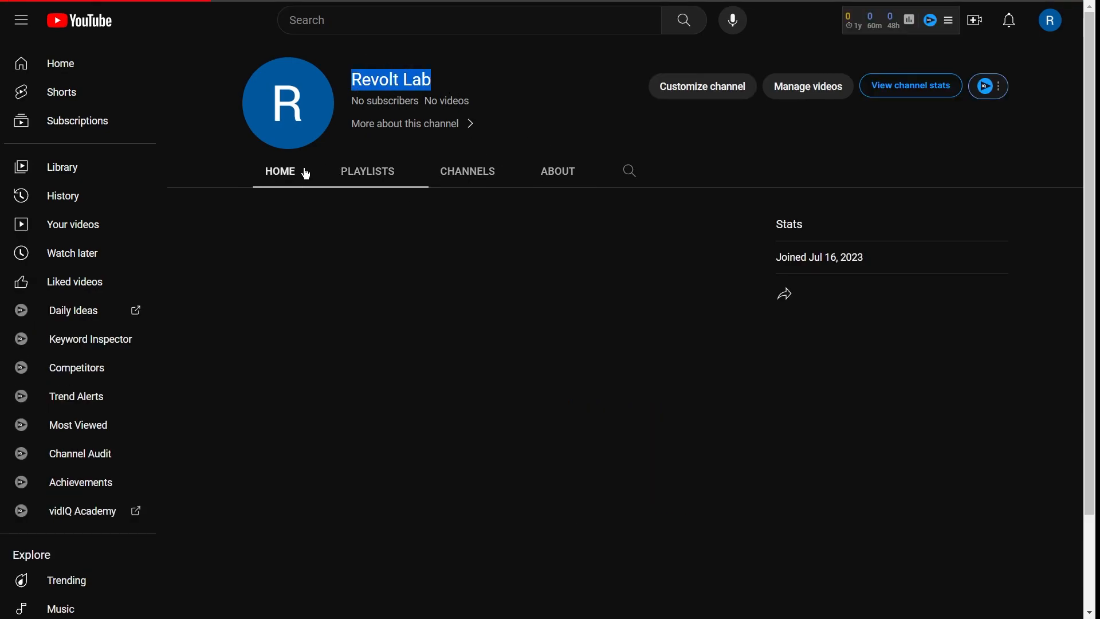
{"action": "left_click", "coordinate": [773, 315]}
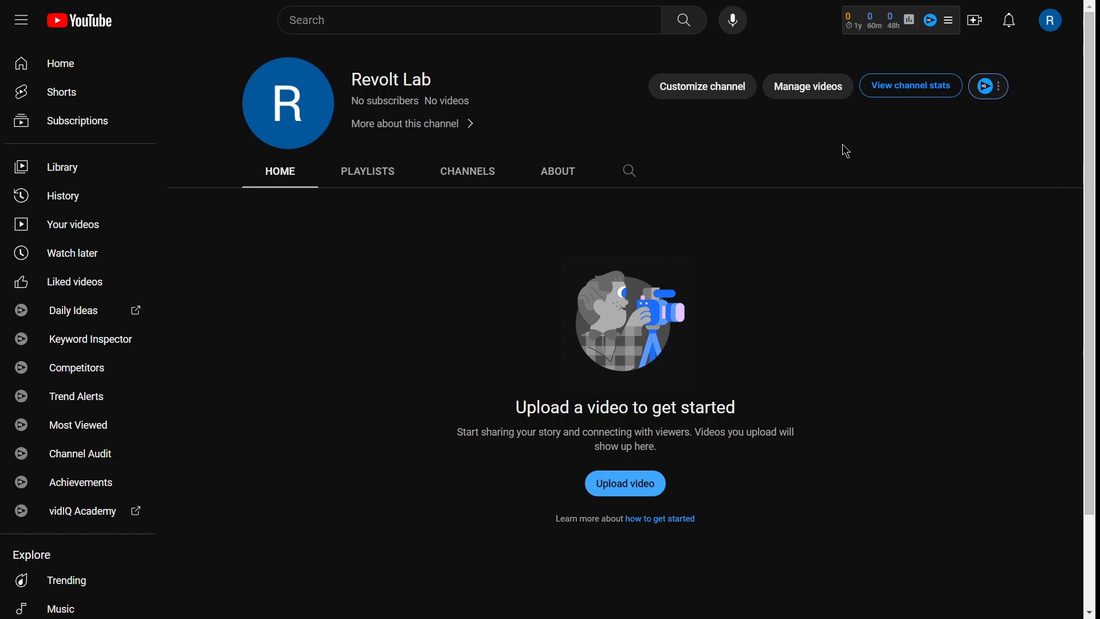
Open YouTube Studio for the new channel and upload the video file 0715.mp4.
{"action": "left_click", "coordinate": [1054, 23]}
{"action": "left_click", "coordinate": [911, 152]}
{"action": "left_click", "coordinate": [547, 457]}
{"action": "left_click", "coordinate": [1012, 30]}
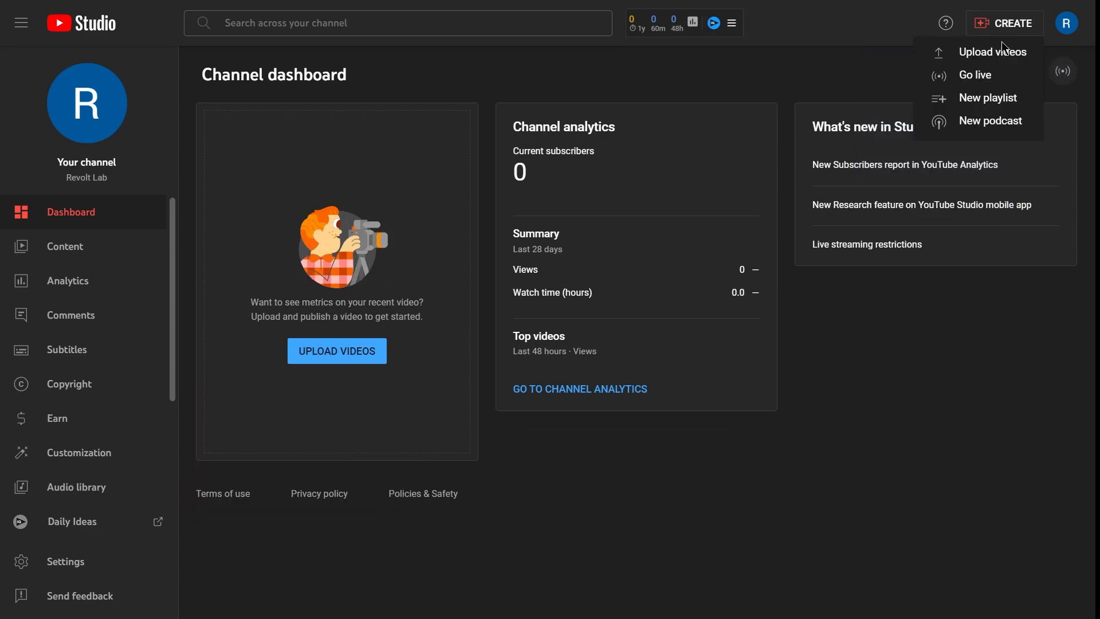
{"action": "left_click", "coordinate": [989, 54]}
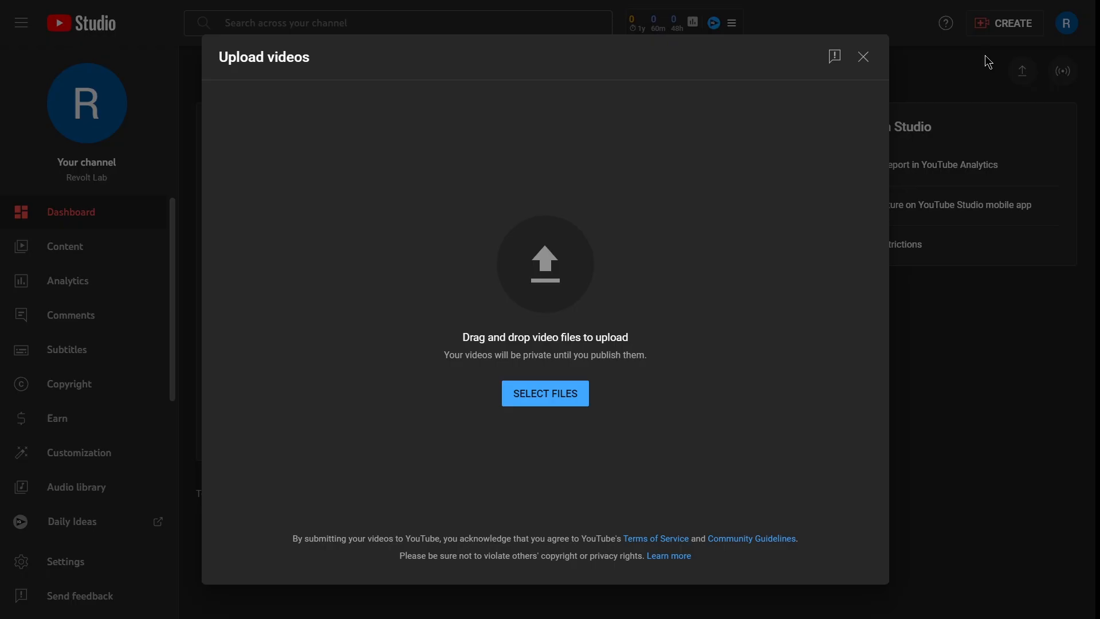
{"action": "left_click", "coordinate": [544, 394]}
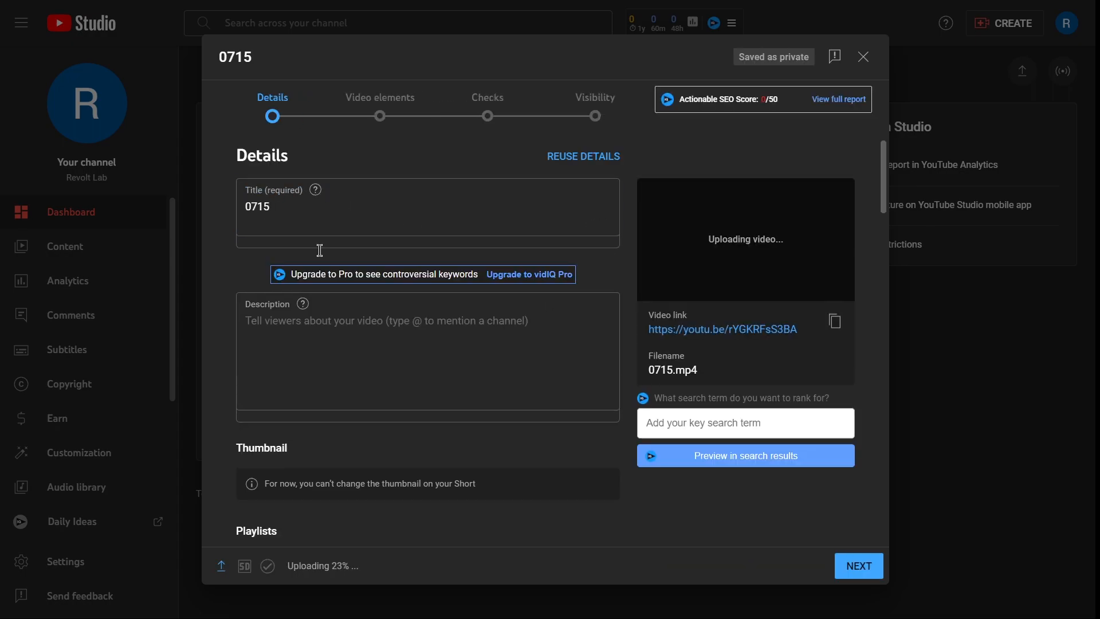
Set the uploaded video's title to "Fat marvel characters edit #shorts".
{"action": "key", "text": "ctrl+a"}
{"action": "type", "text": "Fat marvel characters edit #shorts"}
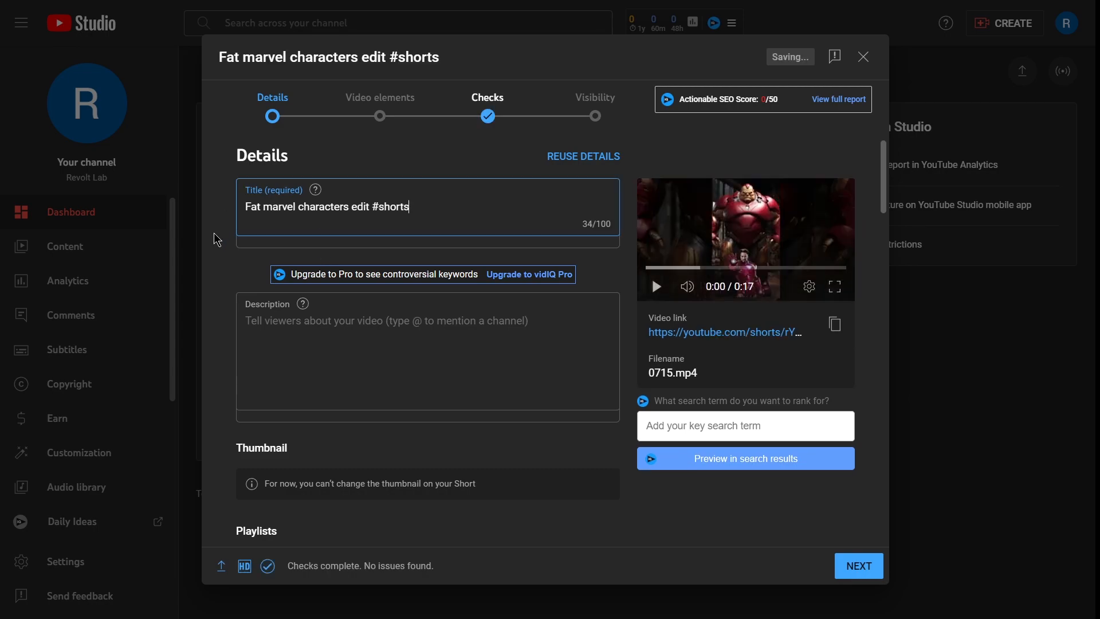
{"action": "left_click", "coordinate": [437, 211]}
{"action": "left_click_drag", "start_coordinate": [459, 208], "coordinate": [229, 251]}
{"action": "left_click", "coordinate": [229, 251]}
Review the remaining video details and advance through the video elements and checks to the visibility stage.
{"action": "scroll", "coordinate": [247, 301], "scroll_direction": "down", "scroll_amount": 10}
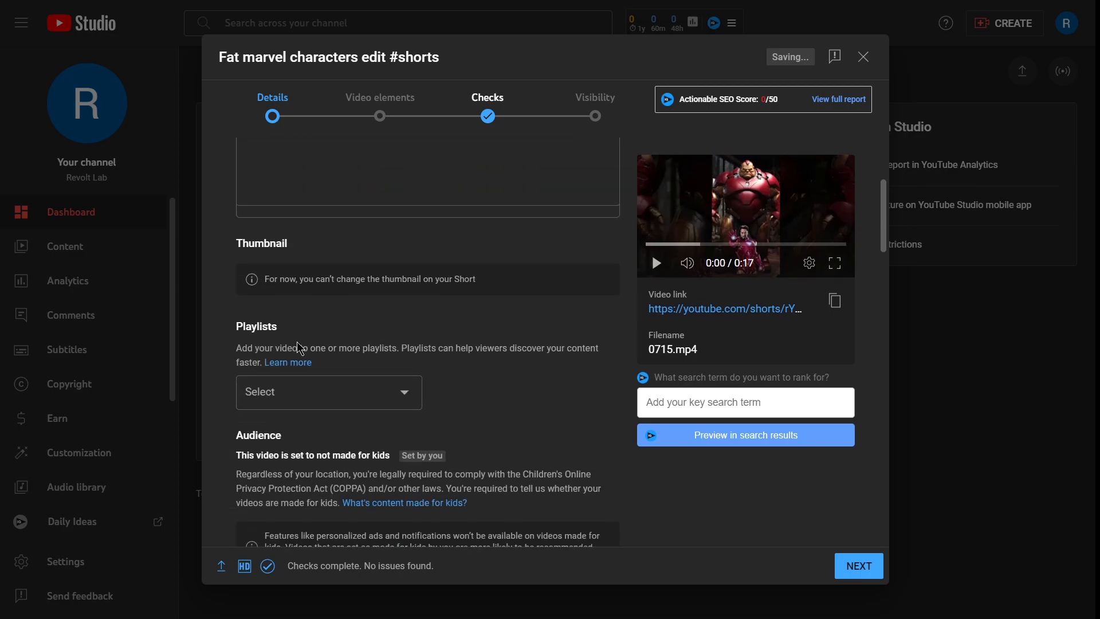
{"action": "scroll", "coordinate": [240, 318], "scroll_direction": "down", "scroll_amount": 15}
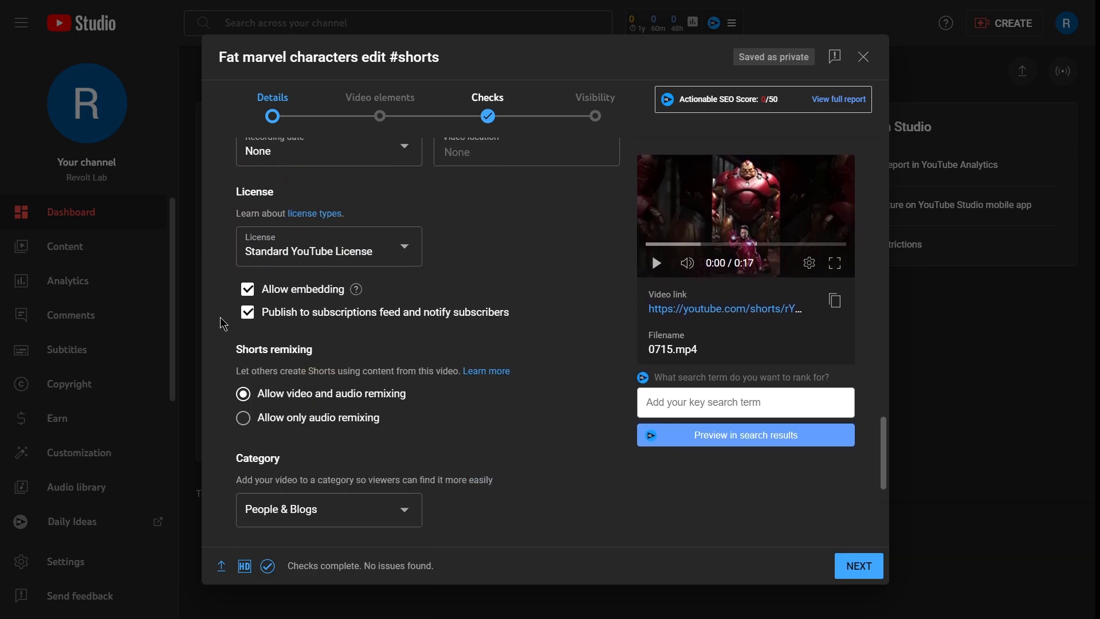
{"action": "left_click", "coordinate": [860, 577]}
{"action": "left_click", "coordinate": [860, 577]}
{"action": "left_click", "coordinate": [572, 238]}
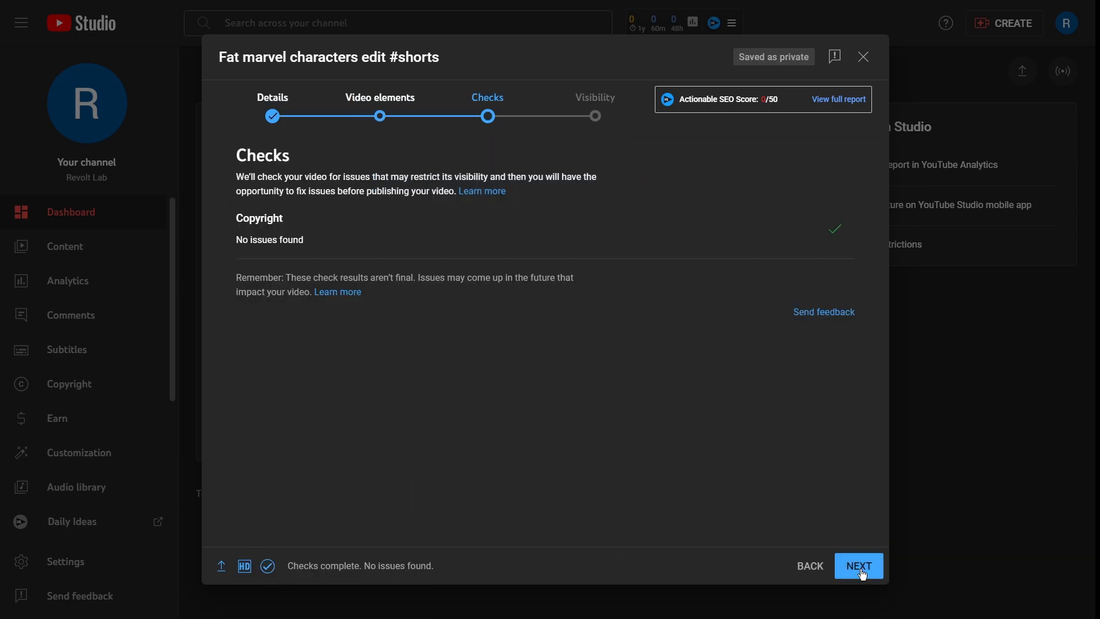
{"action": "left_click", "coordinate": [860, 572]}
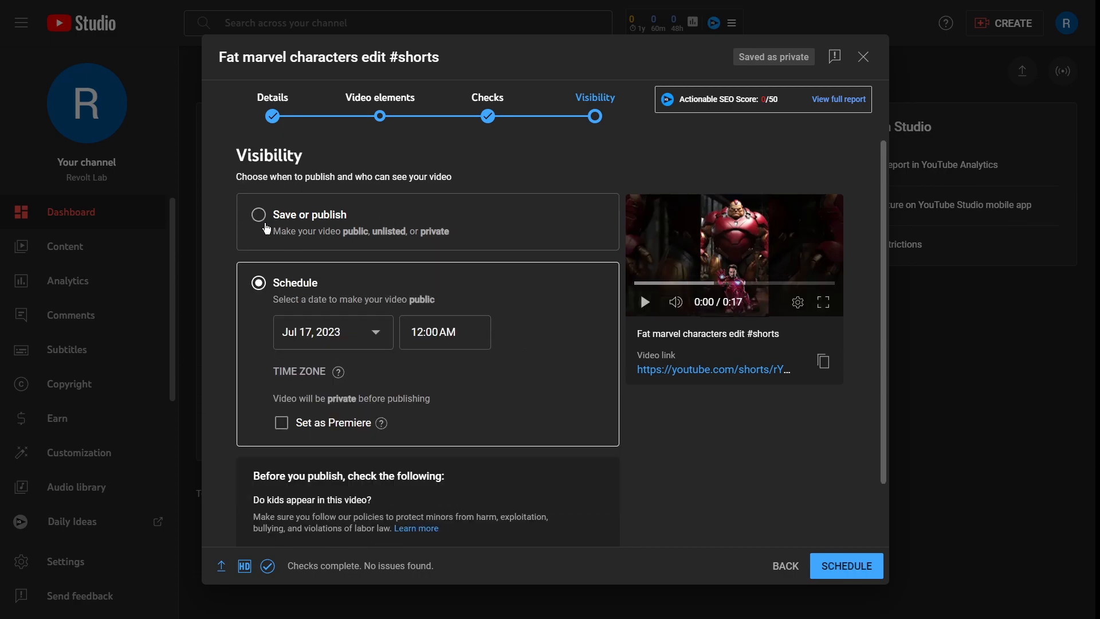
Schedule the Short to go public on July 18, 2023 at 12:00 PM.
{"action": "left_click", "coordinate": [261, 216]}
{"action": "scroll", "coordinate": [274, 243], "scroll_direction": "down", "scroll_amount": 1}
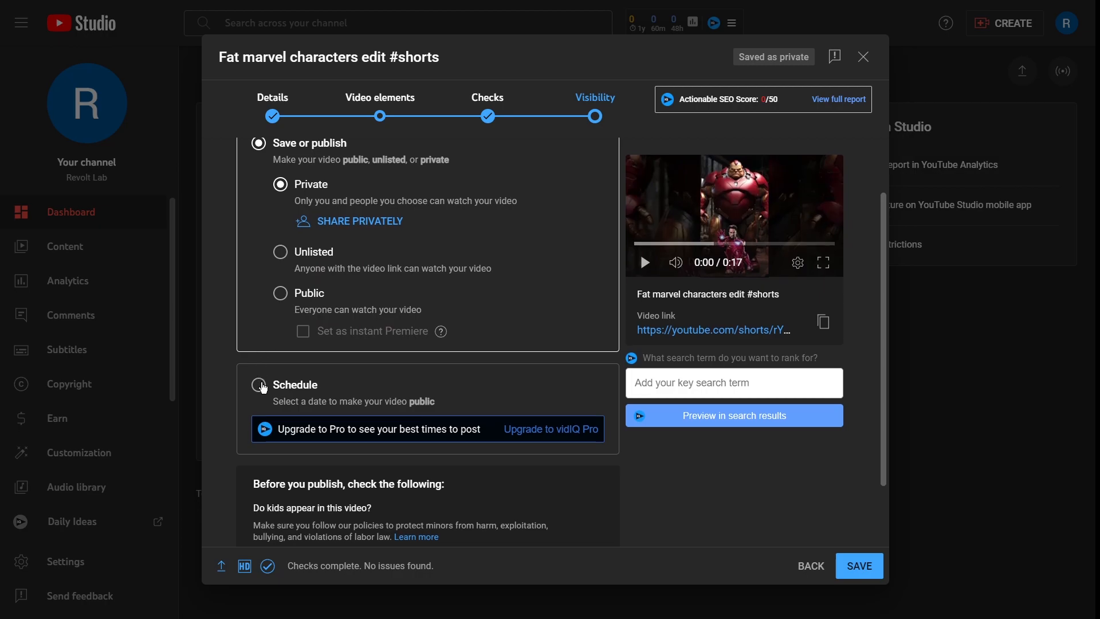
{"action": "left_click", "coordinate": [259, 384]}
{"action": "left_click", "coordinate": [831, 567]}
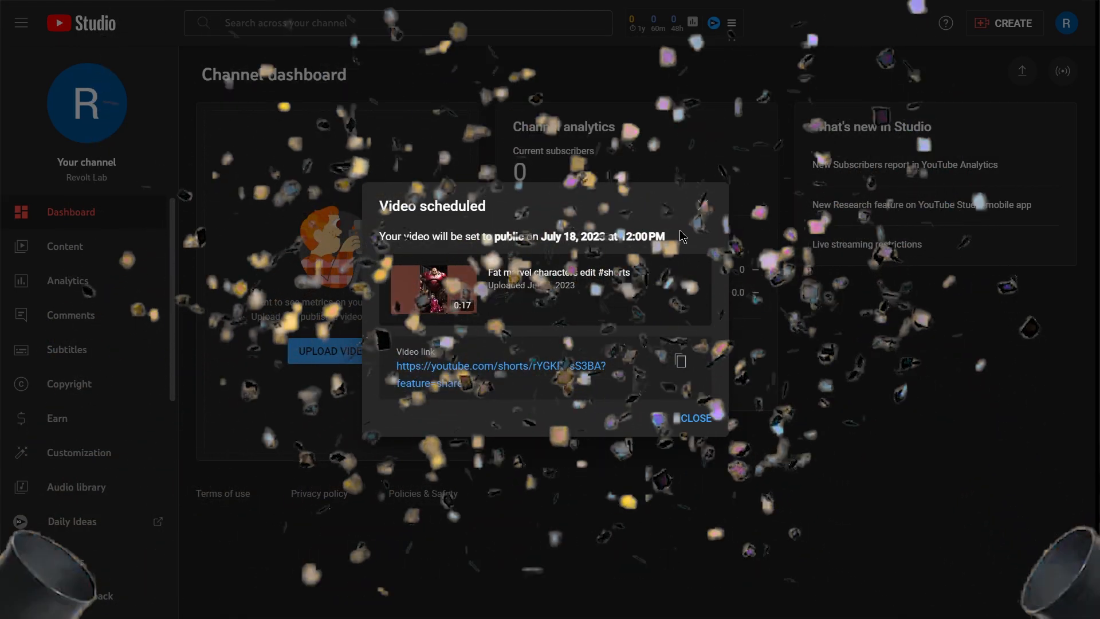
Close the scheduling confirmation, show the channel's content list, and dismiss the introductory tips.
{"action": "left_click", "coordinate": [701, 205]}
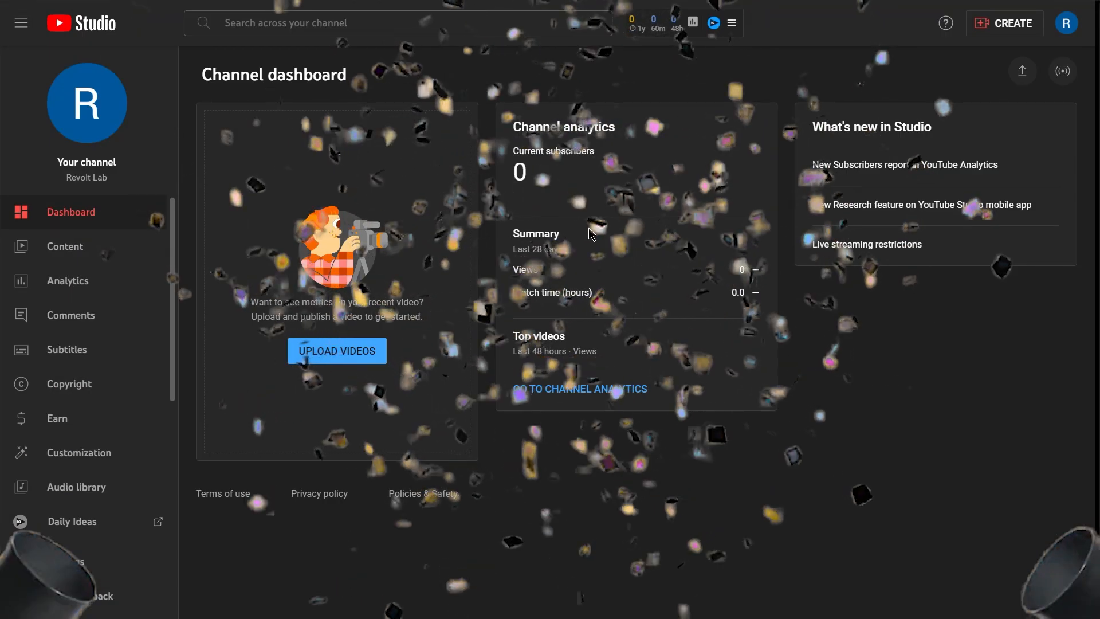
{"action": "left_click", "coordinate": [65, 261]}
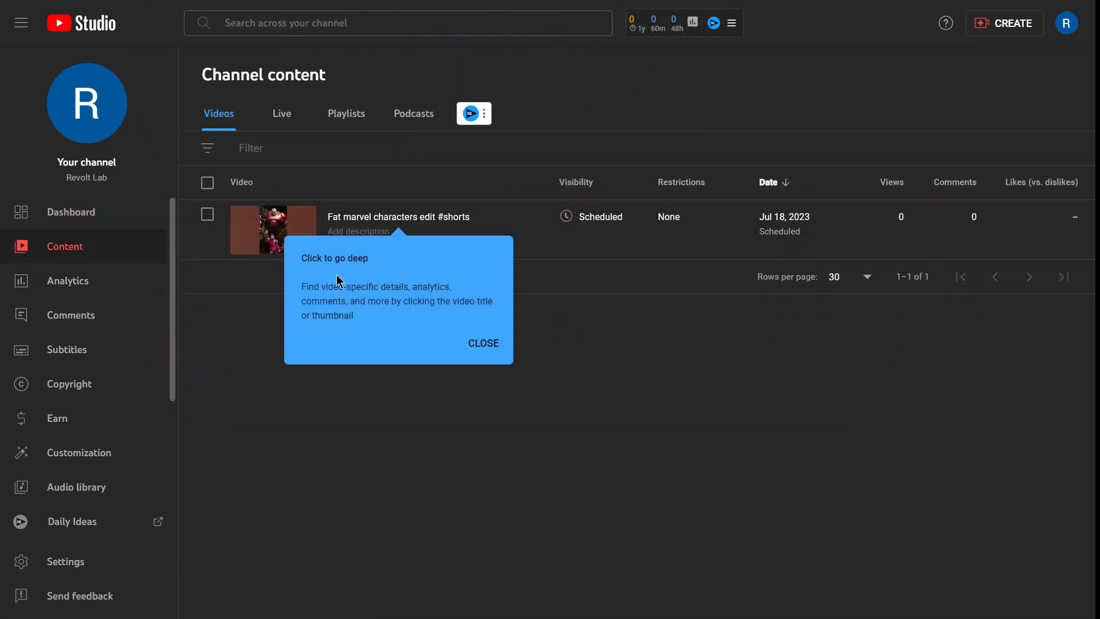
{"action": "left_click", "coordinate": [496, 351]}
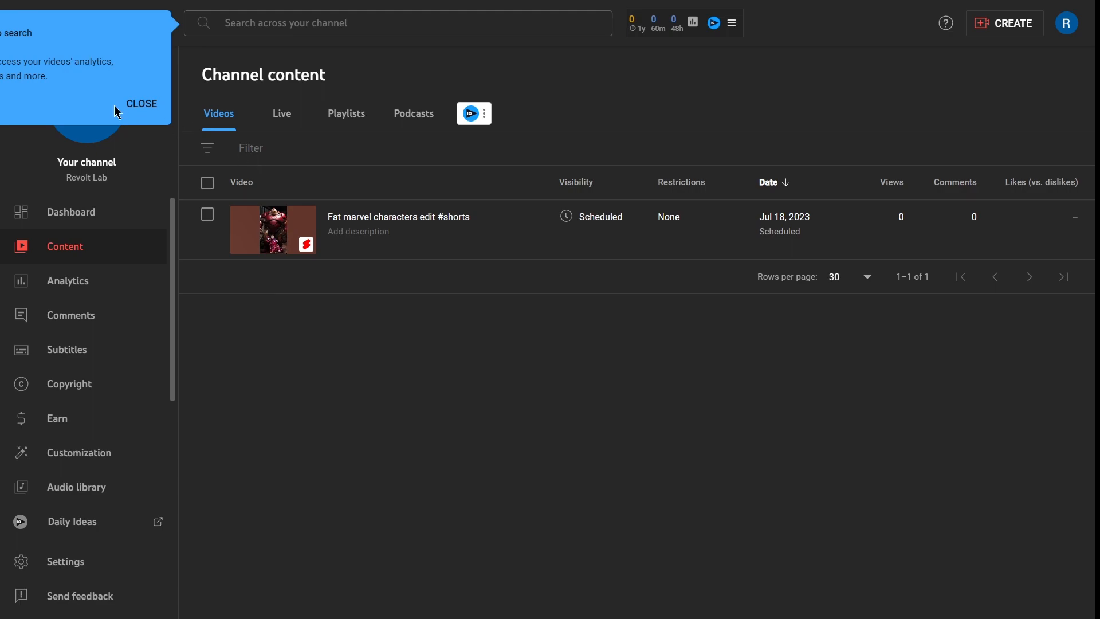
{"action": "left_click", "coordinate": [142, 107]}
{"action": "left_click", "coordinate": [403, 237]}
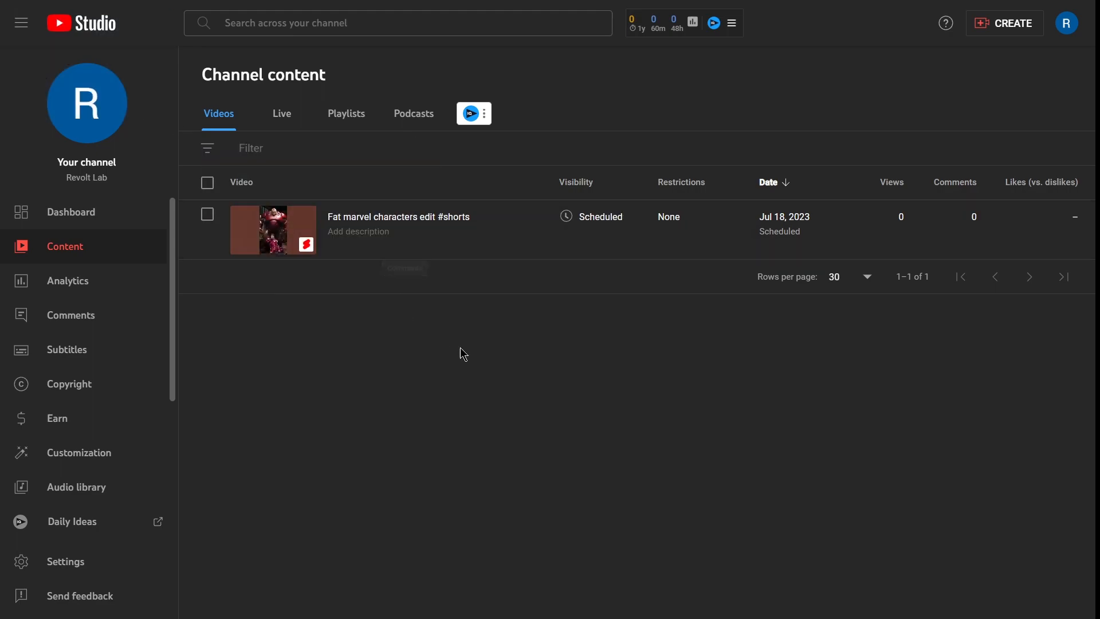